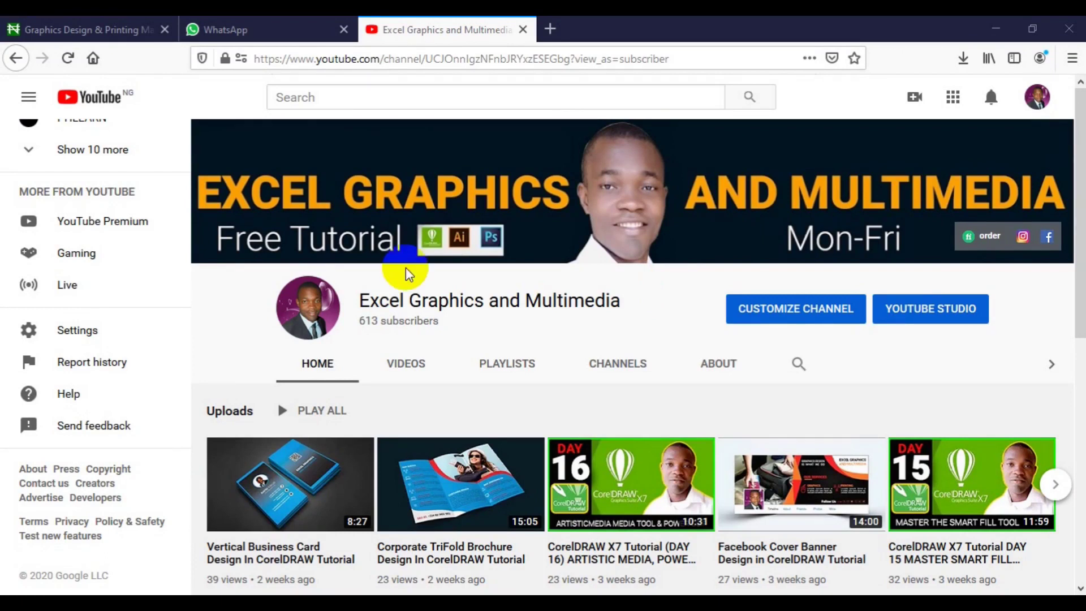
pyautogui.moveTo(432, 221)
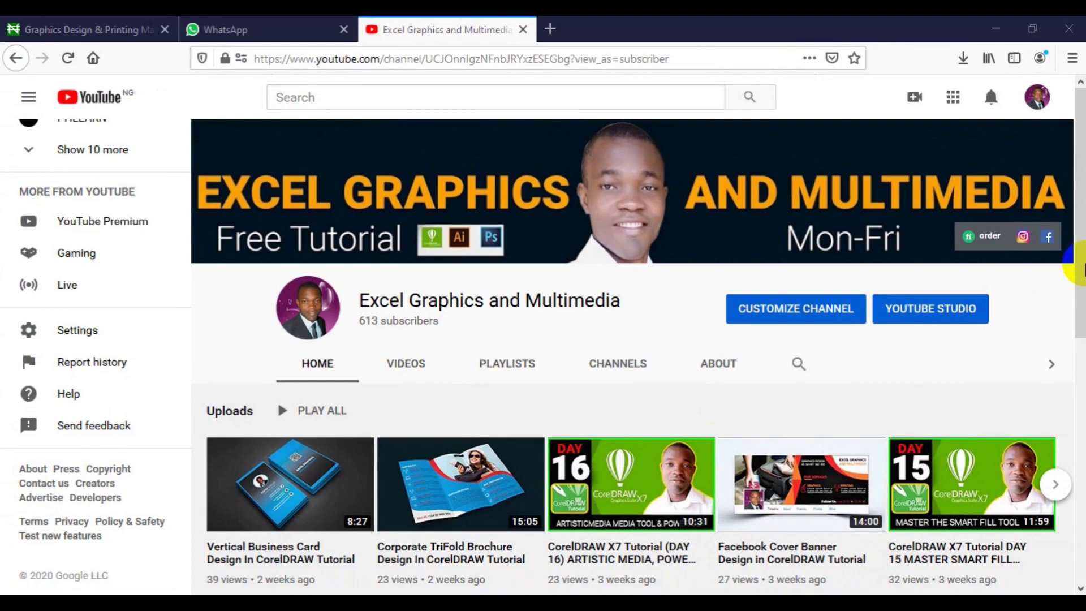
pyautogui.scroll(-3, 1081, 266)
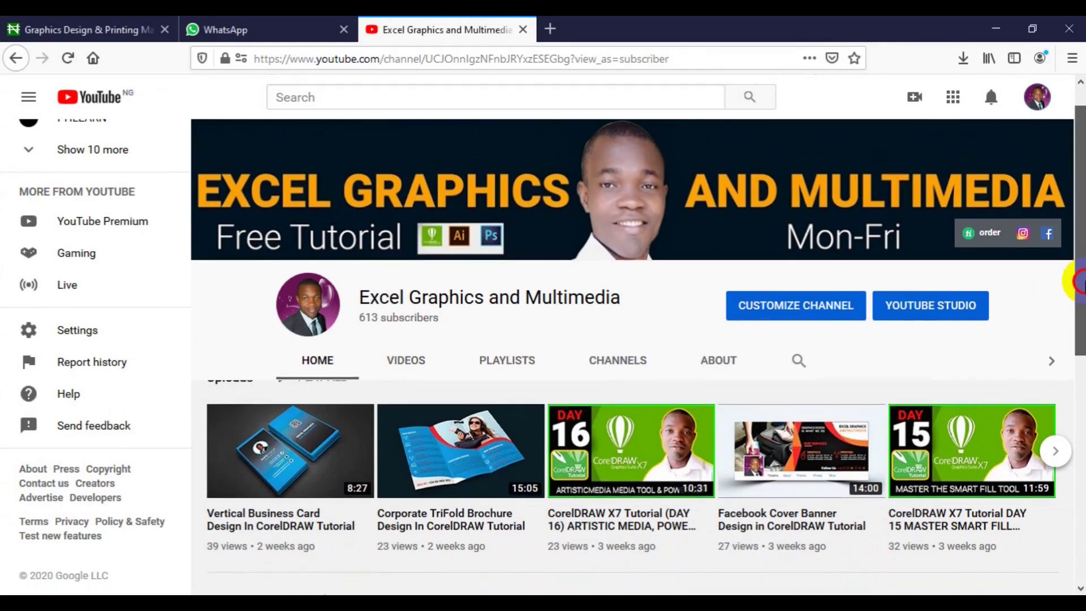
pyautogui.scroll(-3, 633, 357)
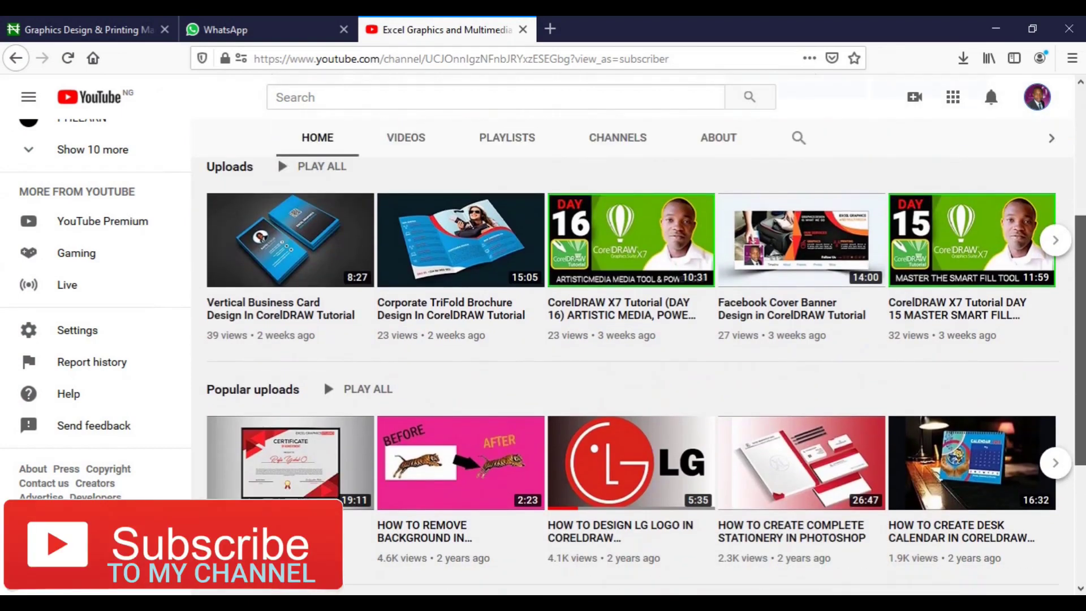
pyautogui.scroll(4, 632, 357)
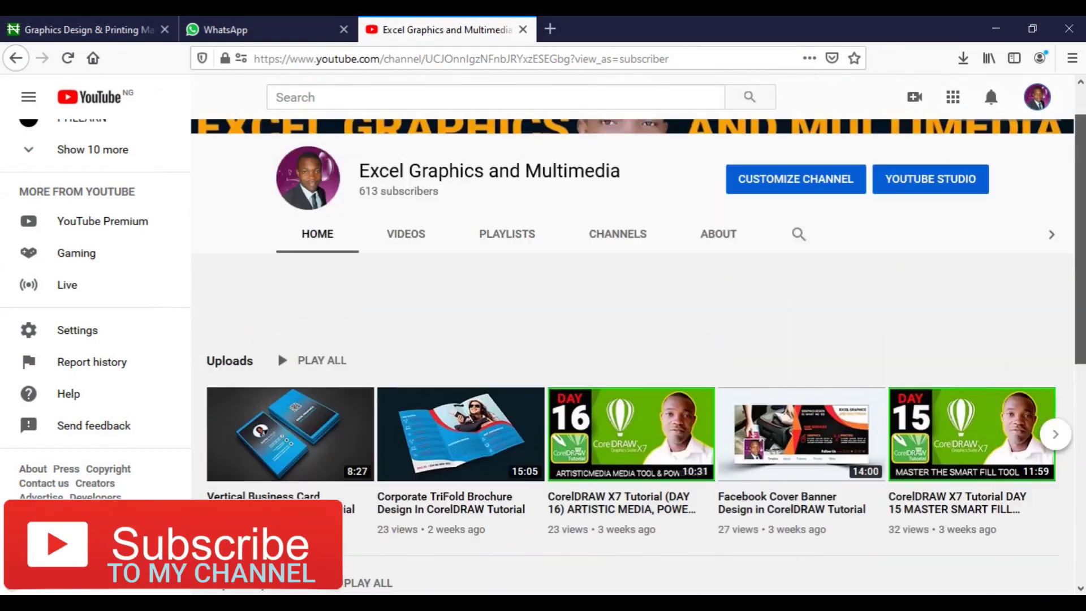
pyautogui.scroll(2, 632, 356)
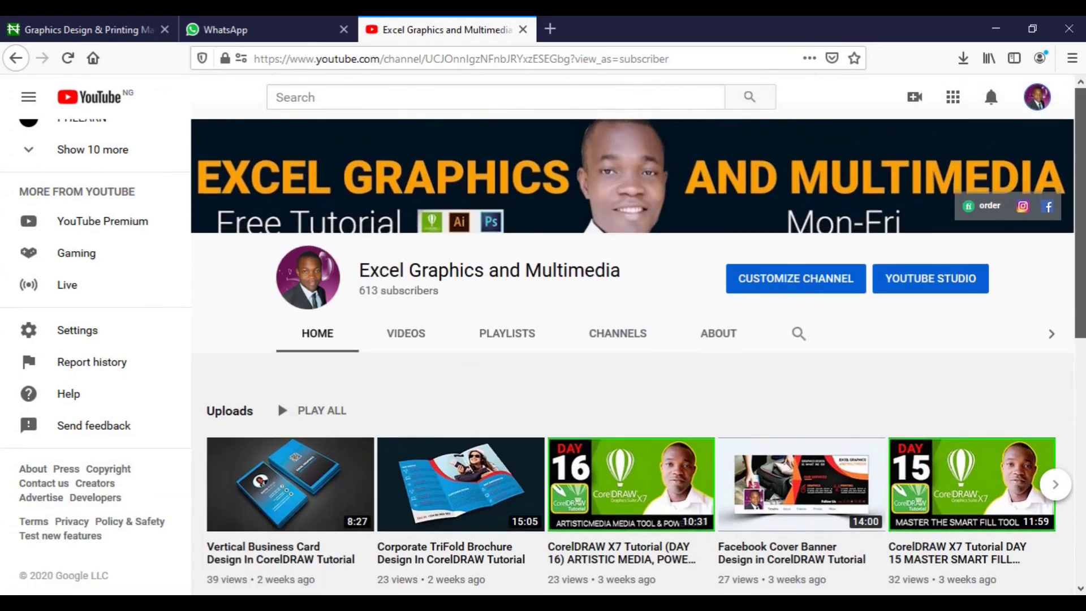
pyautogui.scroll(1, 633, 230)
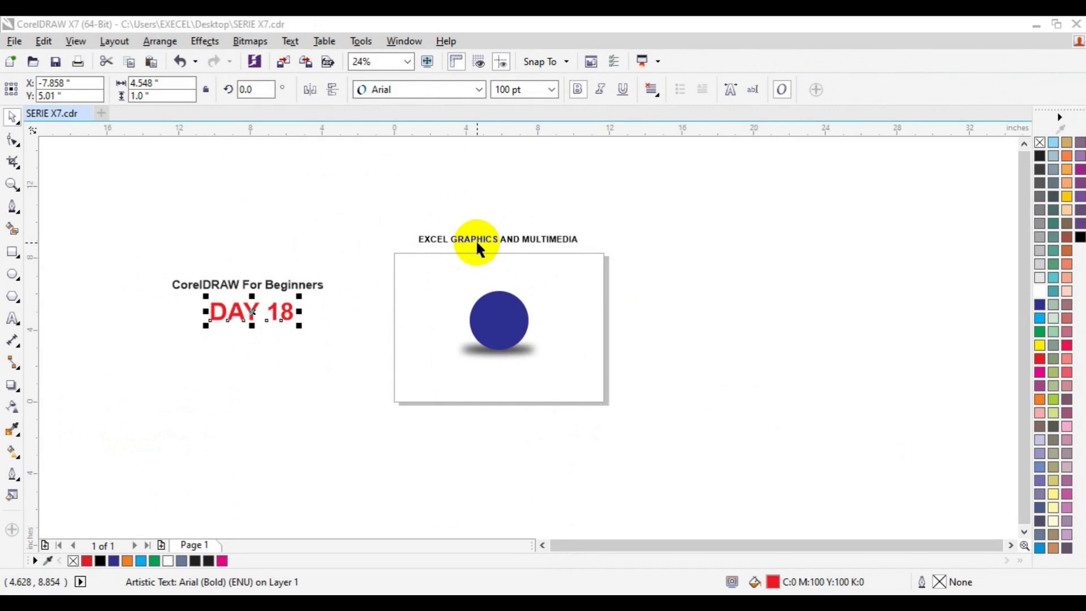
# Delete the blue circle together with its shadow from the page
pyautogui.moveTo(375, 253); pyautogui.dragTo(623, 410)
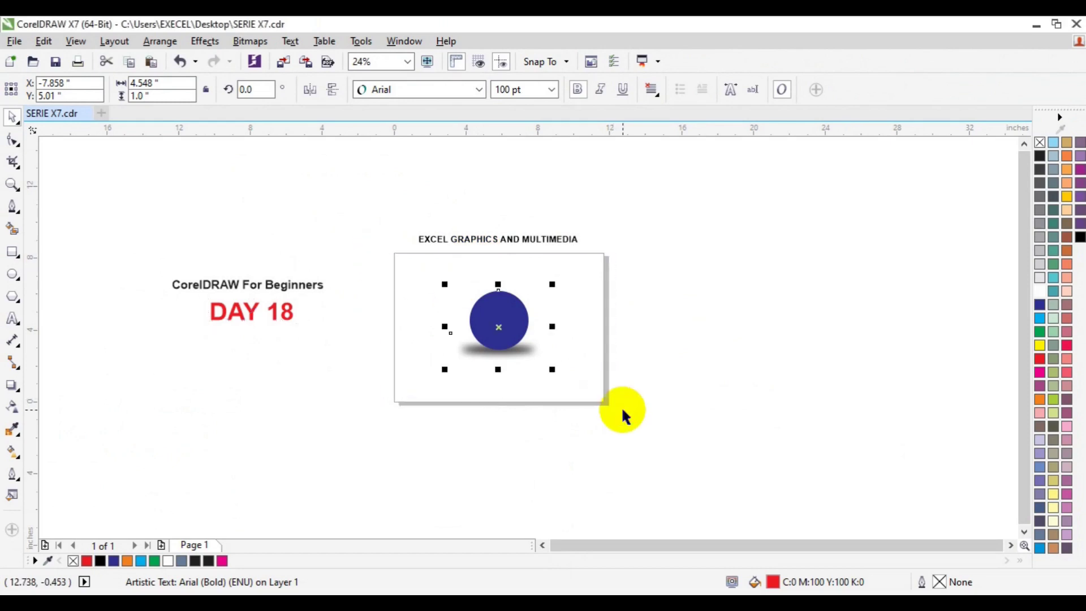
pyautogui.press('Delete')
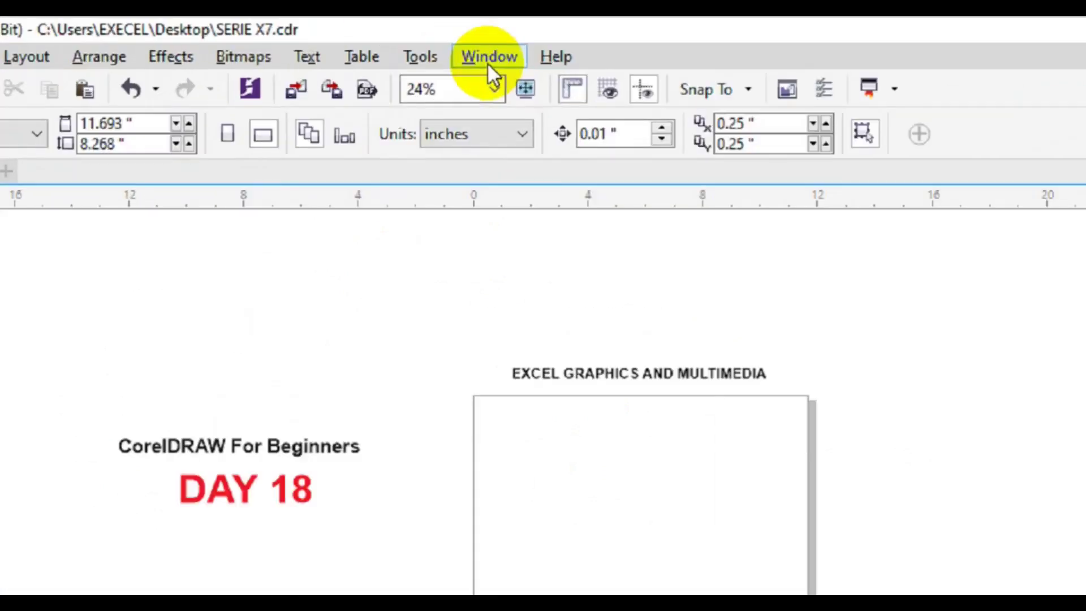
# Run the Wizard.CreateCalendar macro from the CalendarWizard (CalendarWizard.gms) project
pyautogui.click(476, 75)
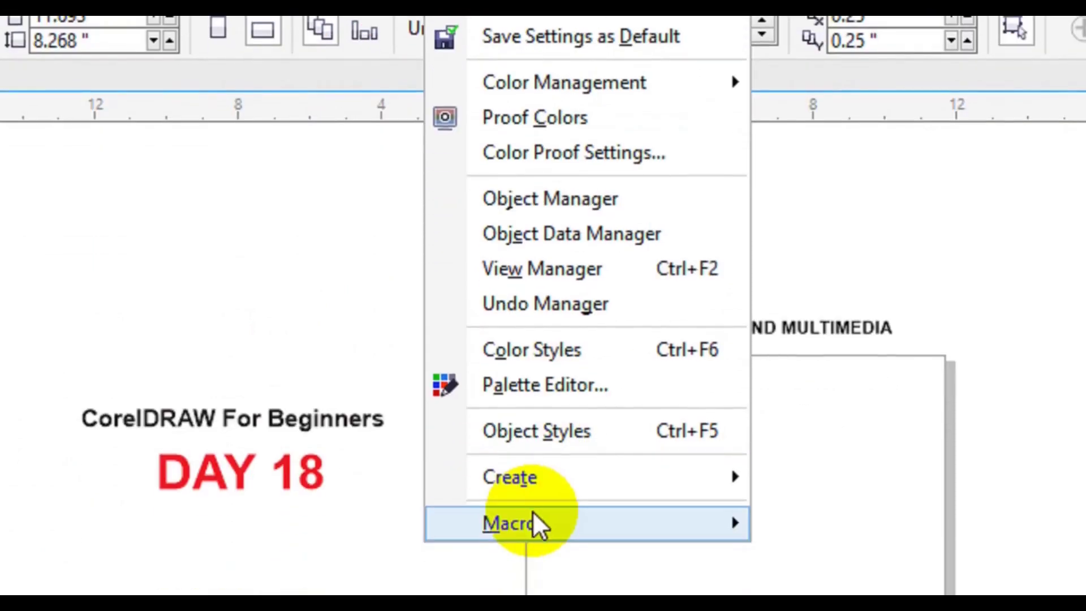
pyautogui.moveTo(533, 512)
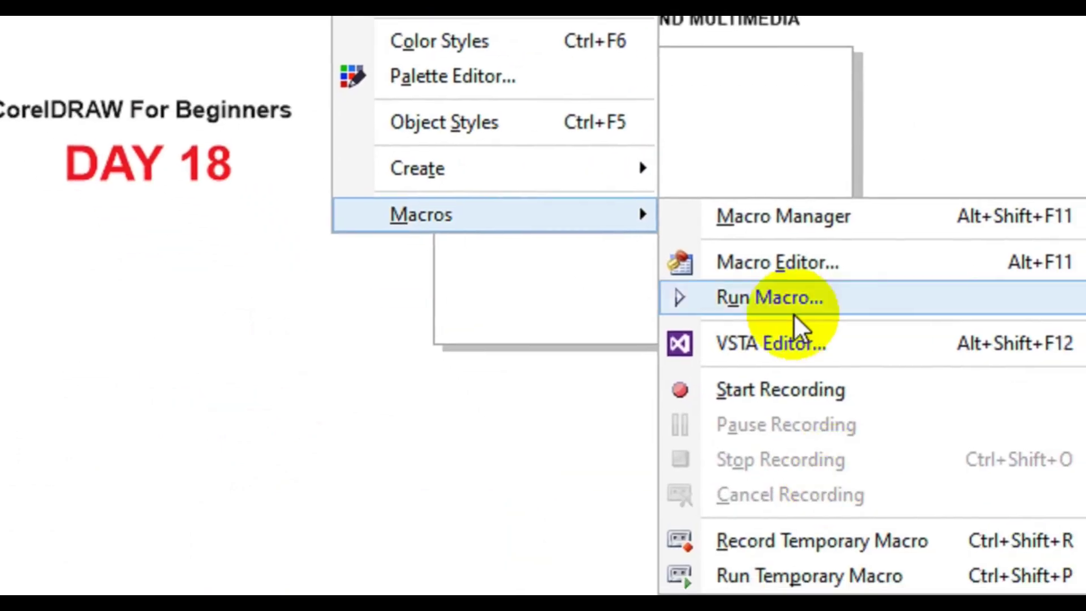
pyautogui.click(804, 321)
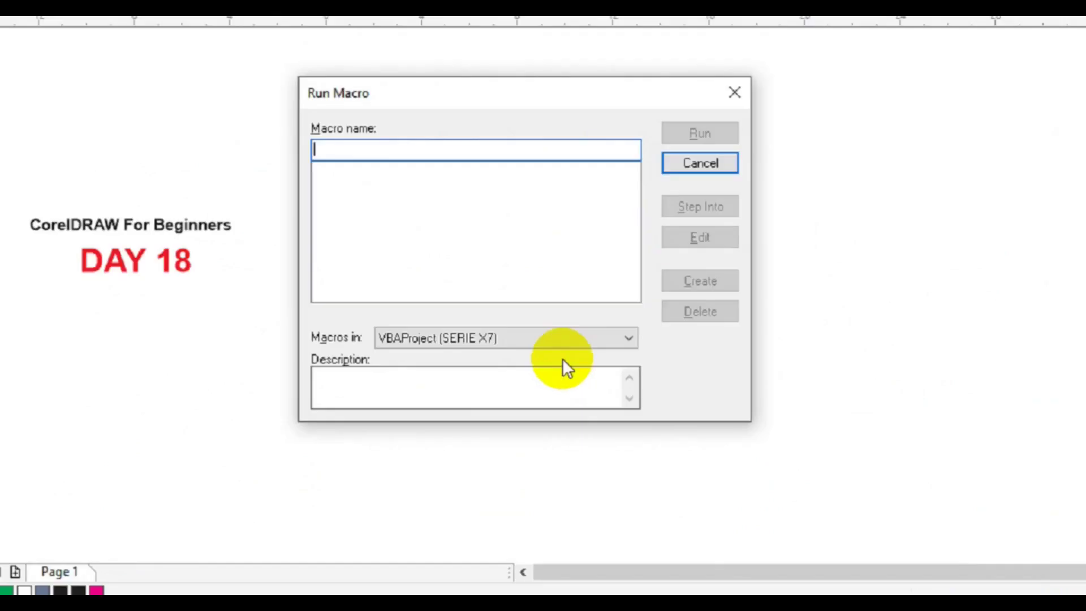
pyautogui.click(561, 277)
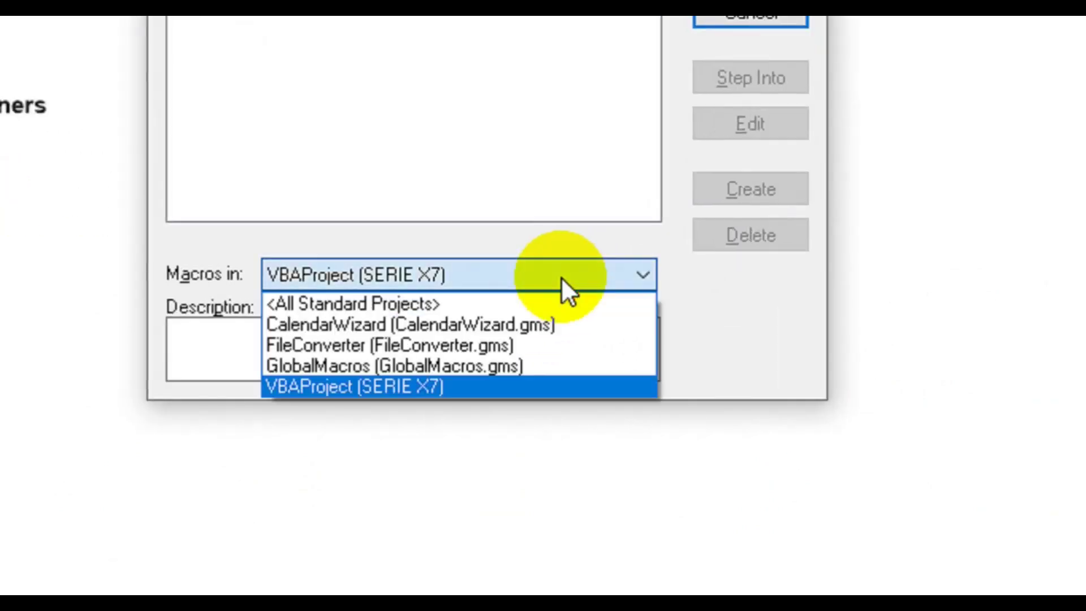
pyautogui.click(437, 326)
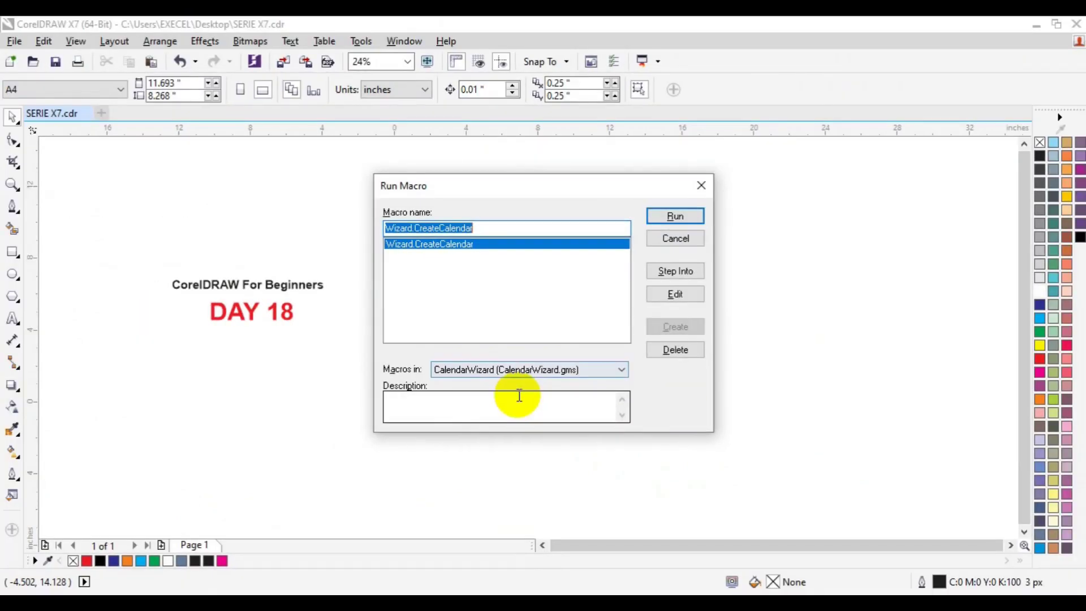
pyautogui.click(517, 396)
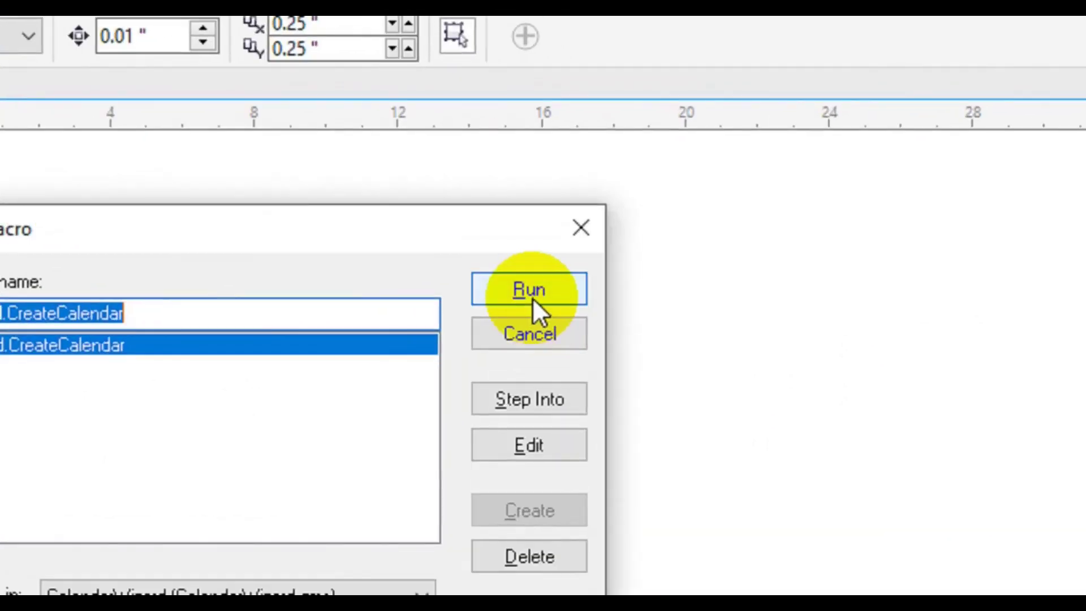
pyautogui.click(532, 298)
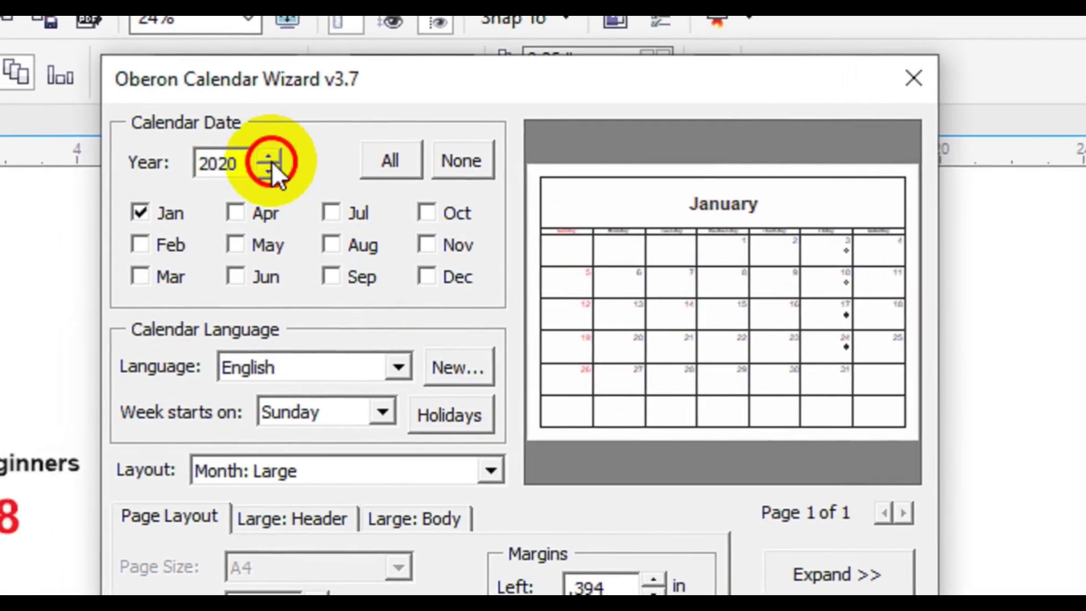
pyautogui.click(270, 164)
pyautogui.click(271, 169)
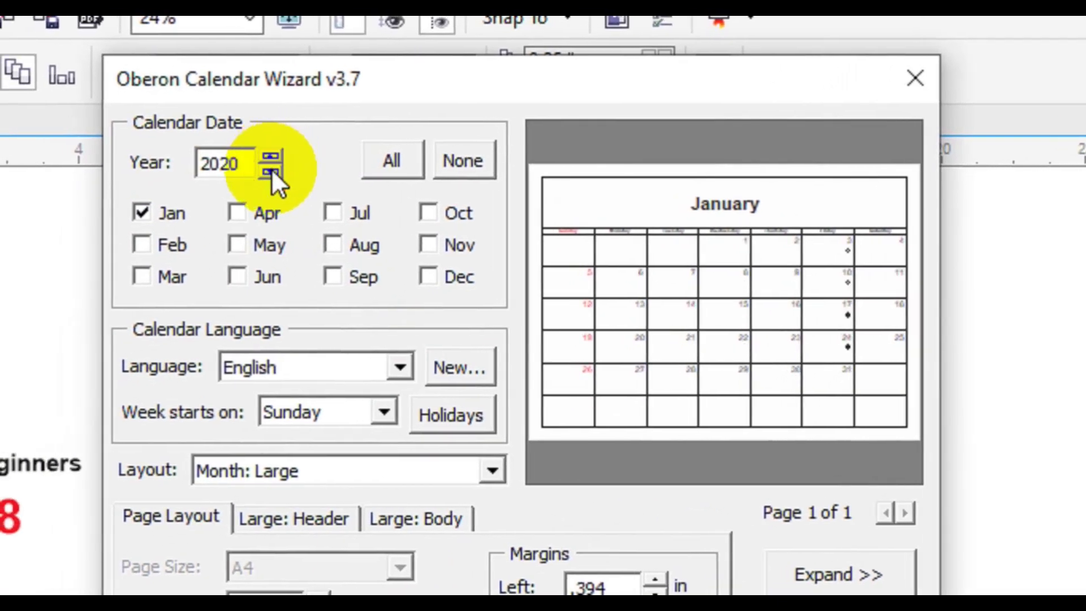
pyautogui.click(270, 170)
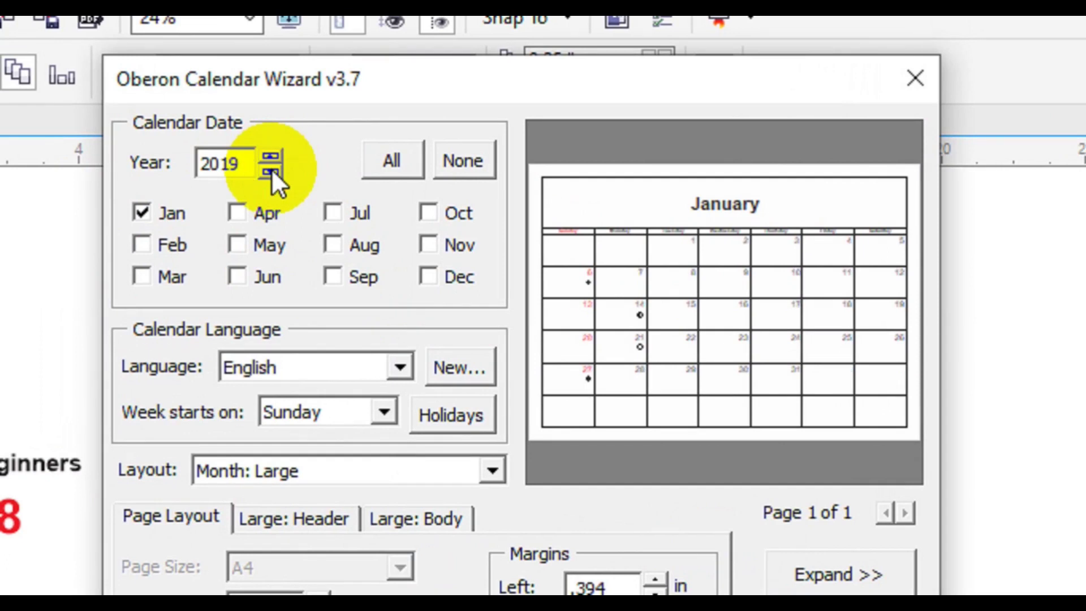
pyautogui.click(274, 164)
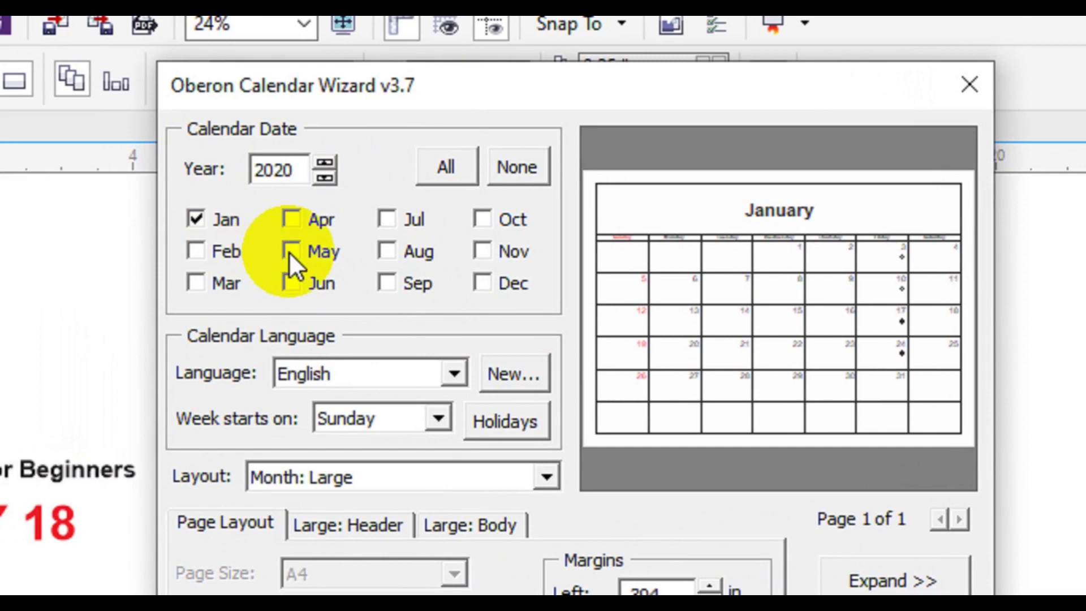
# Select May instead of January as the only calendar month and expand the wizard to show the larger preview
pyautogui.doubleClick(198, 220)
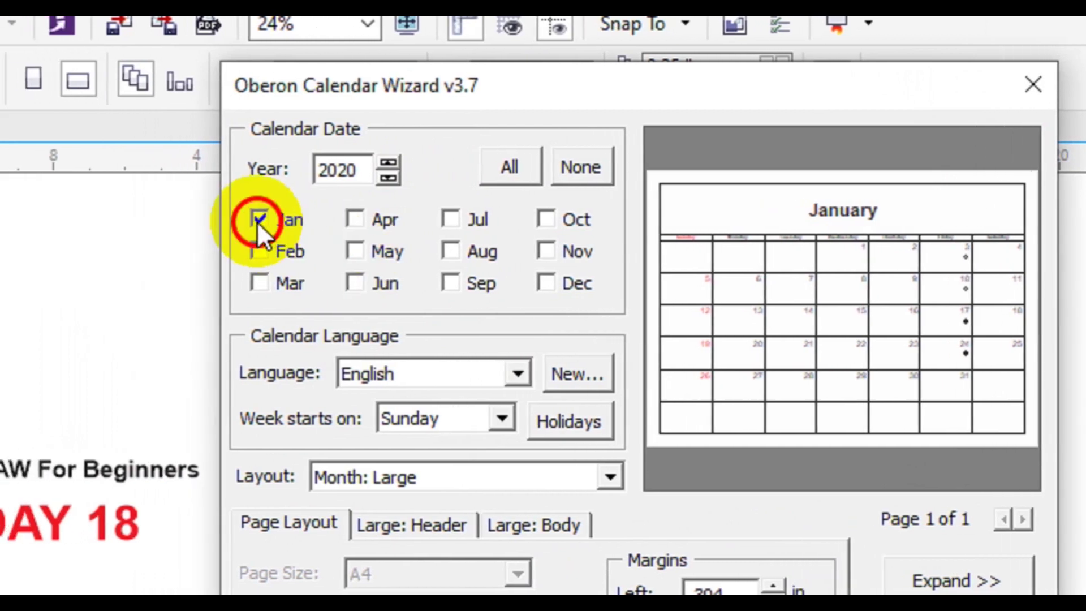
pyautogui.click(295, 221)
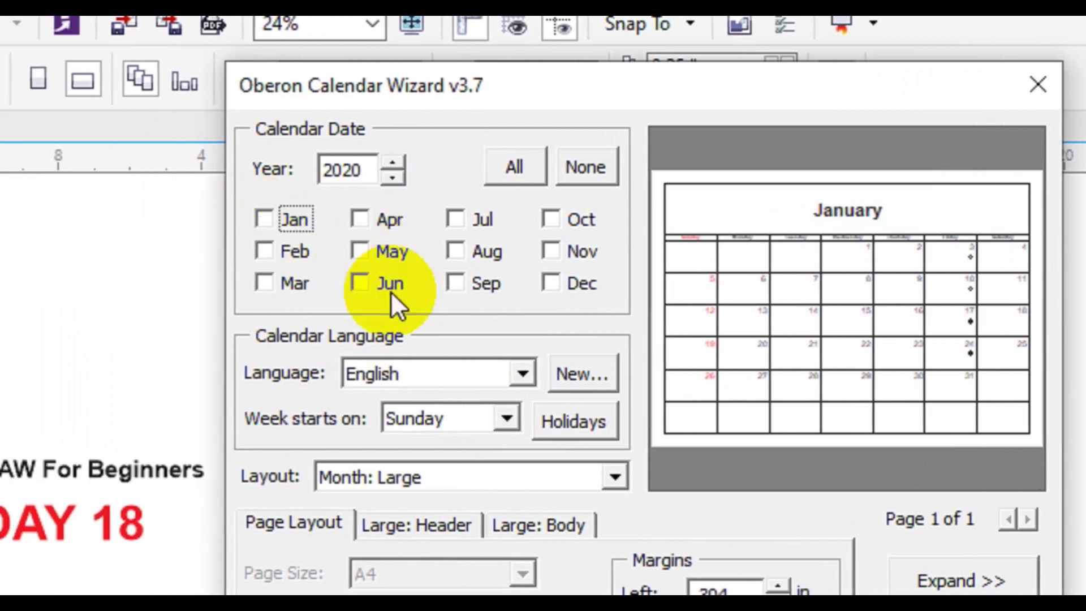
pyautogui.click(367, 251)
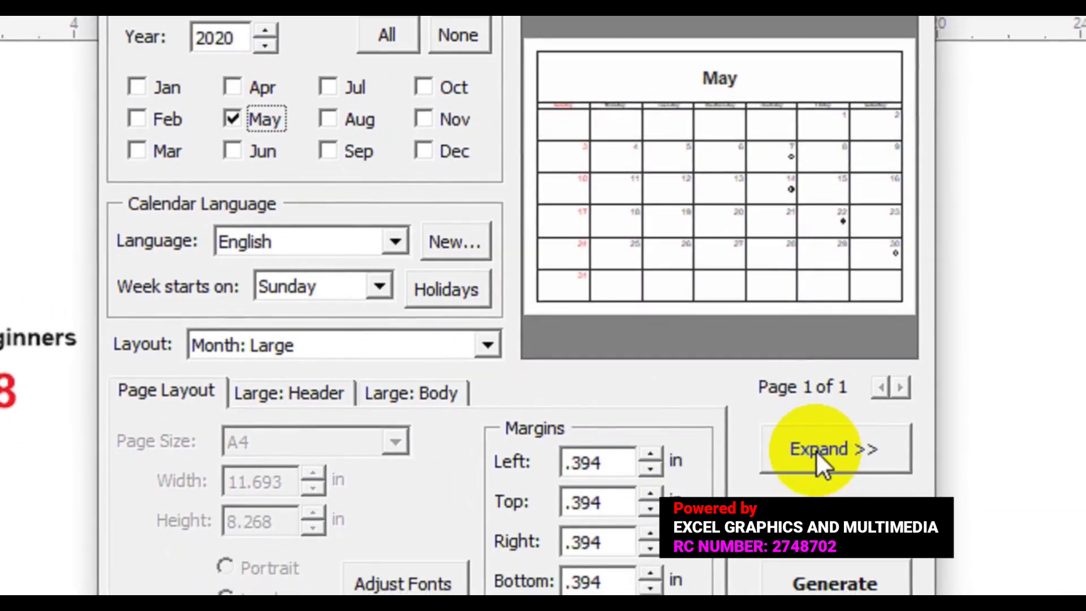
pyautogui.click(816, 450)
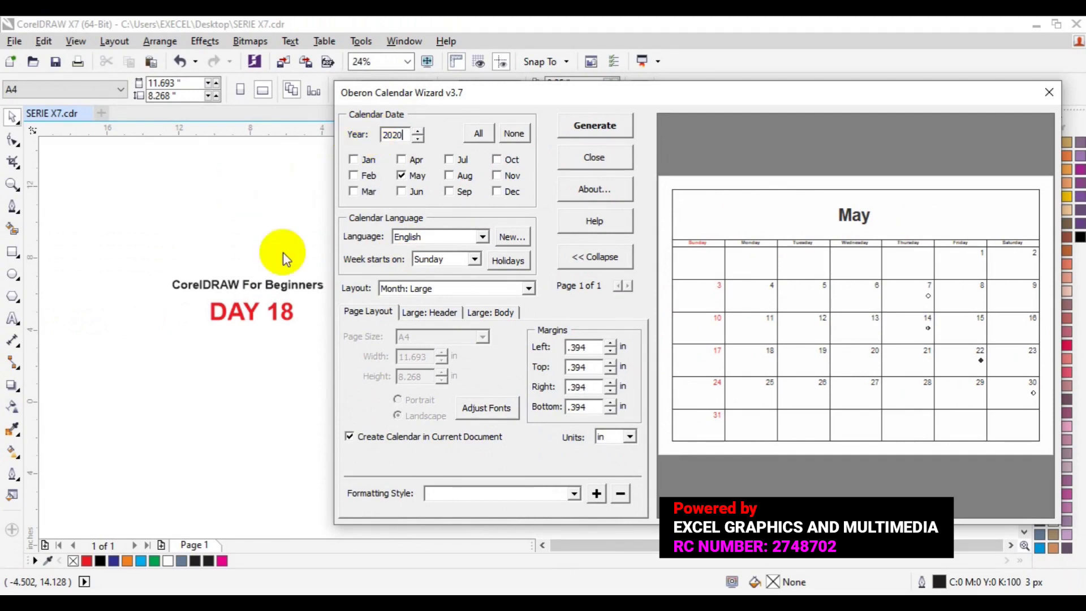
# Turn off the above, below, left and right borders of the calendar title in the large header settings
pyautogui.click(380, 315)
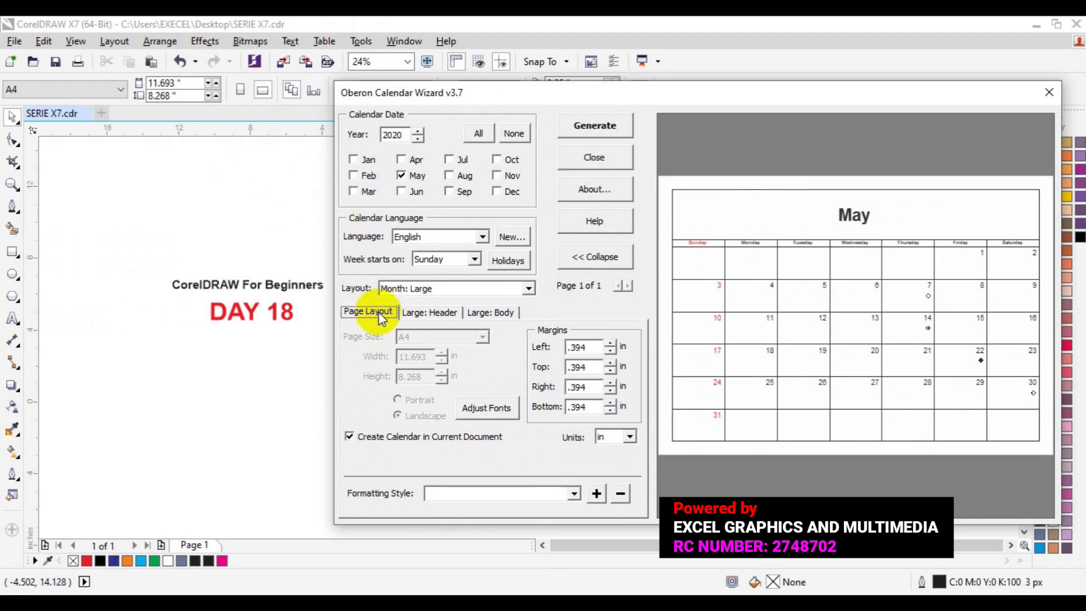
pyautogui.click(419, 315)
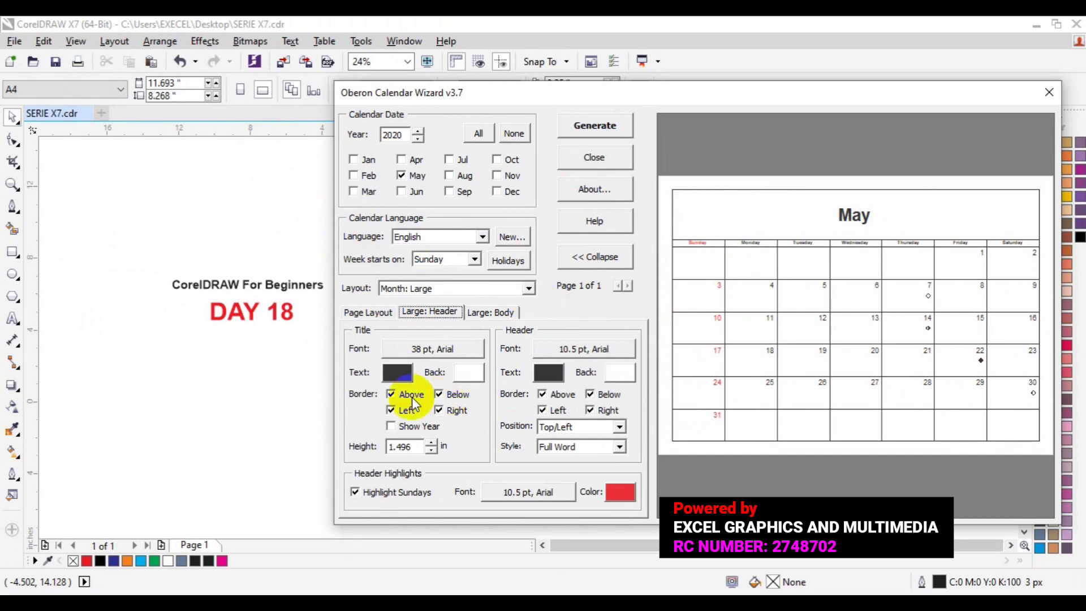
pyautogui.click(391, 395)
pyautogui.click(393, 410)
pyautogui.click(440, 396)
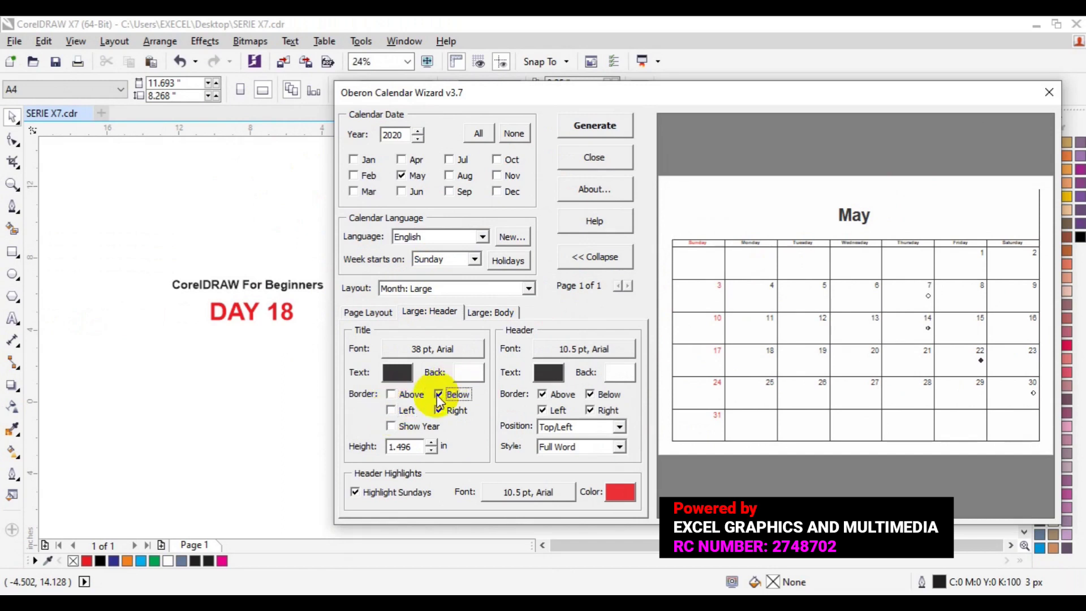
pyautogui.click(440, 411)
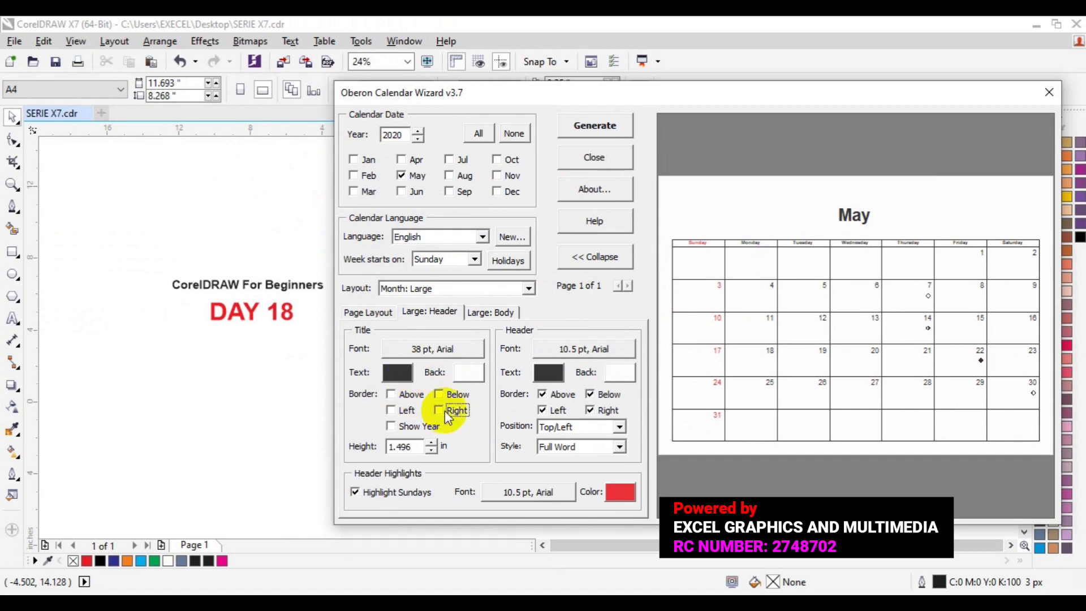
# Set the calendar title's font to Blacksword, Bold, size 48
pyautogui.click(454, 349)
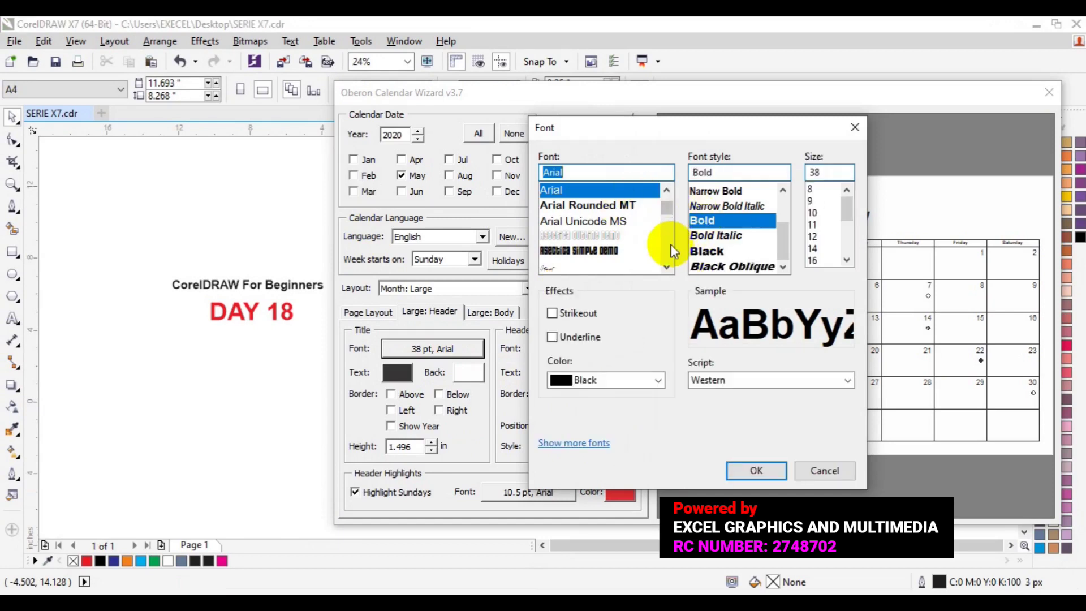
pyautogui.scroll(-2, 674, 252)
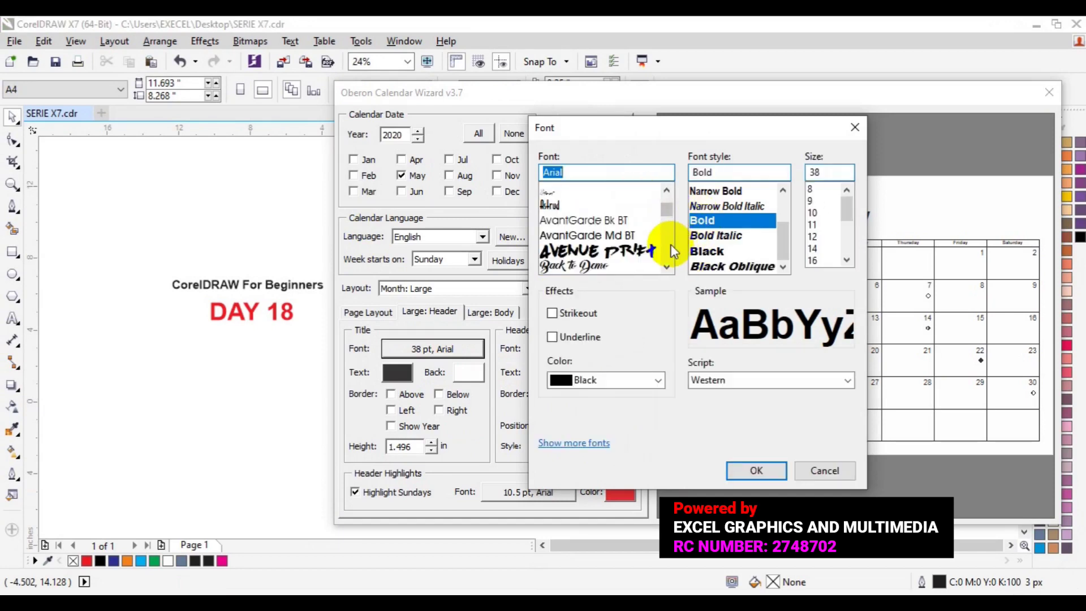
pyautogui.scroll(-3, 674, 252)
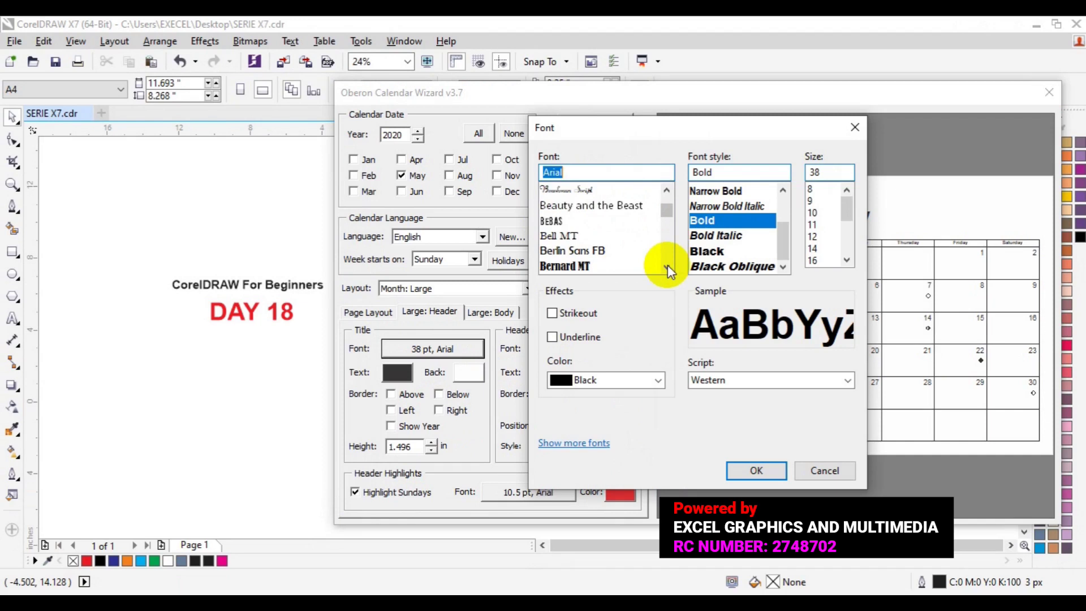
pyautogui.scroll(-3, 566, 221)
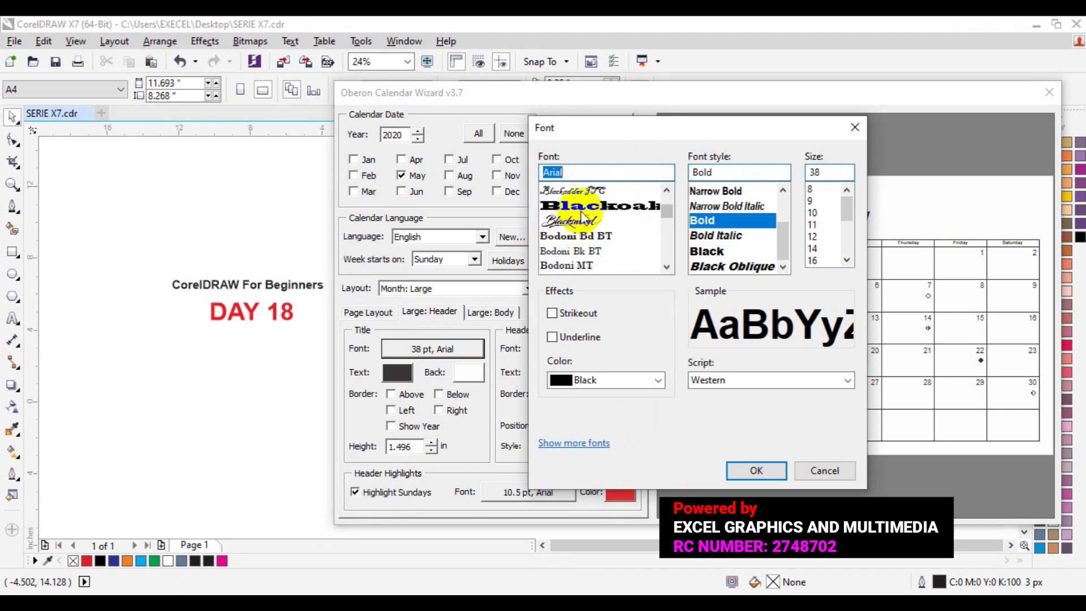
pyautogui.click(588, 219)
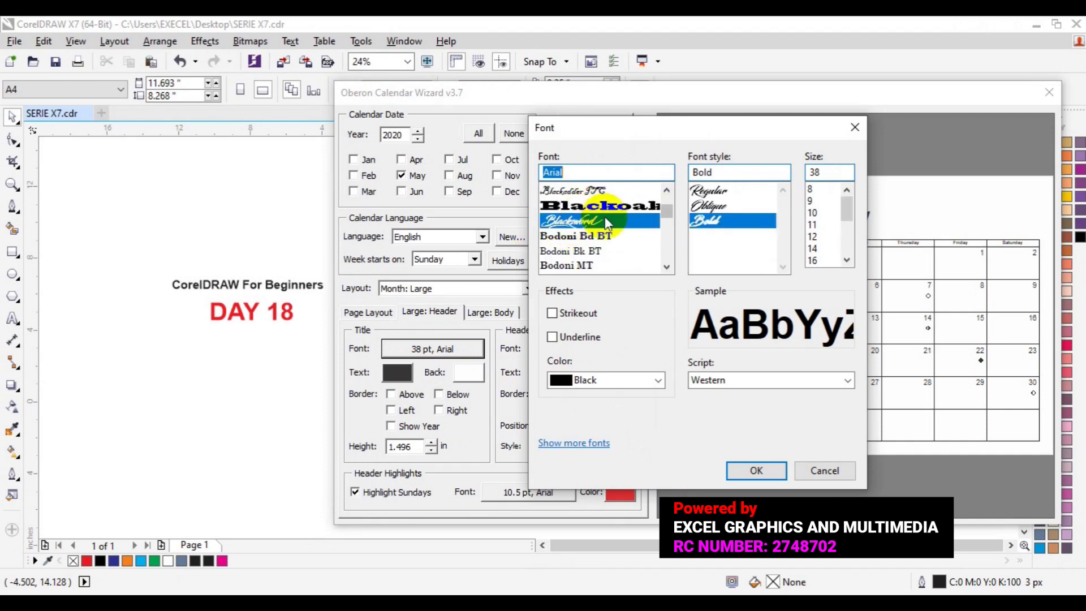
pyautogui.click(823, 260)
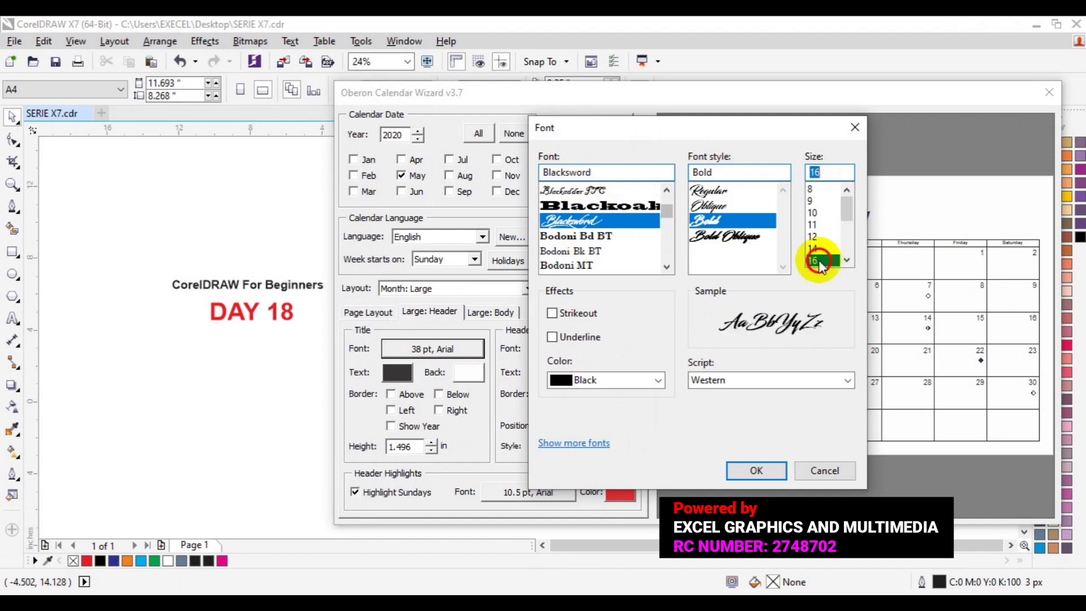
pyautogui.scroll(-3, 843, 251)
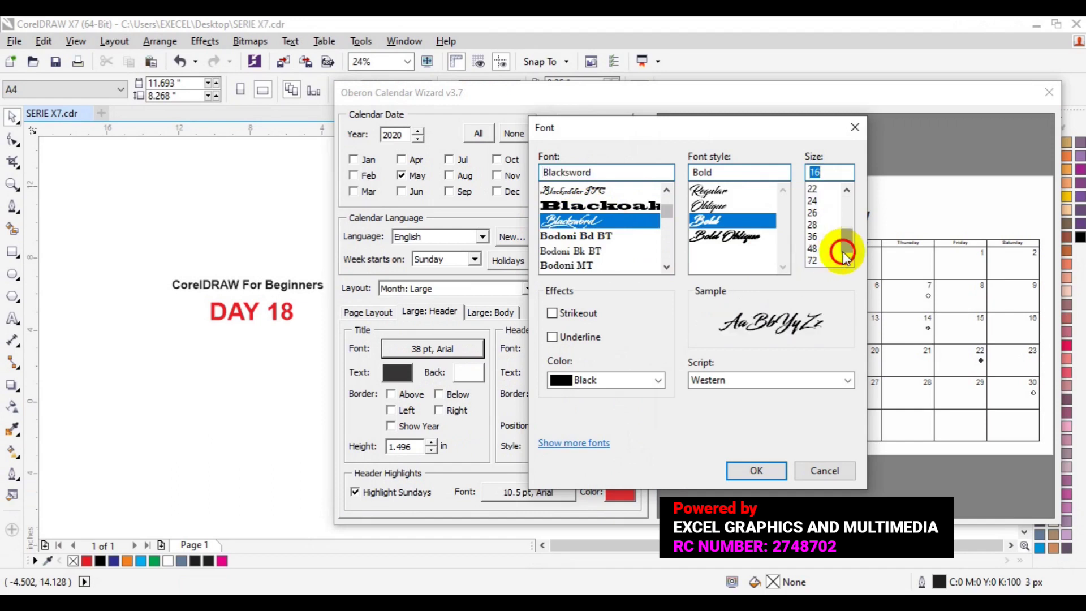
pyautogui.click(821, 249)
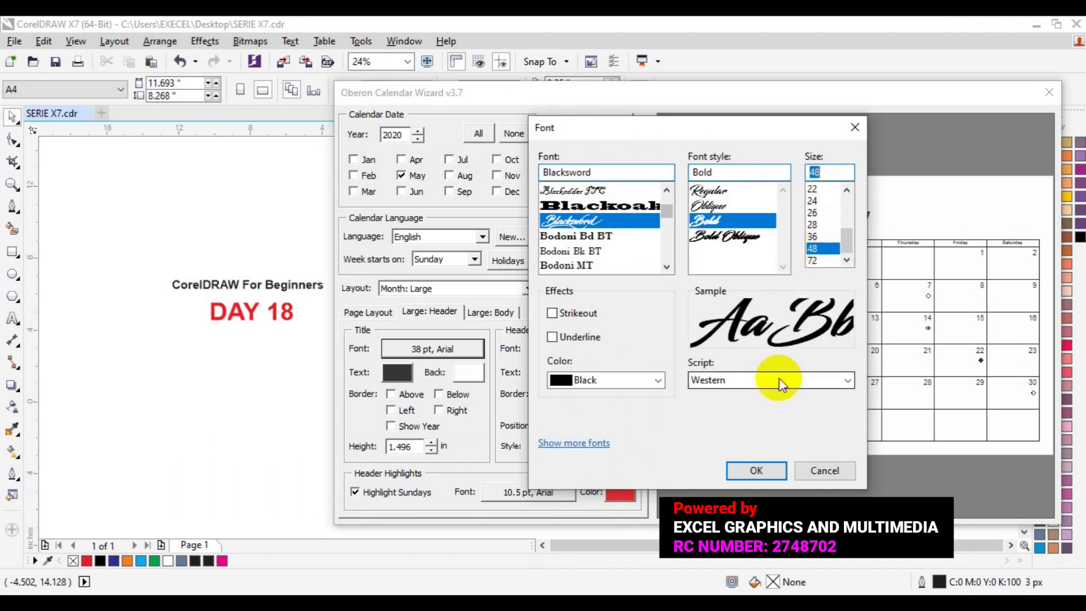
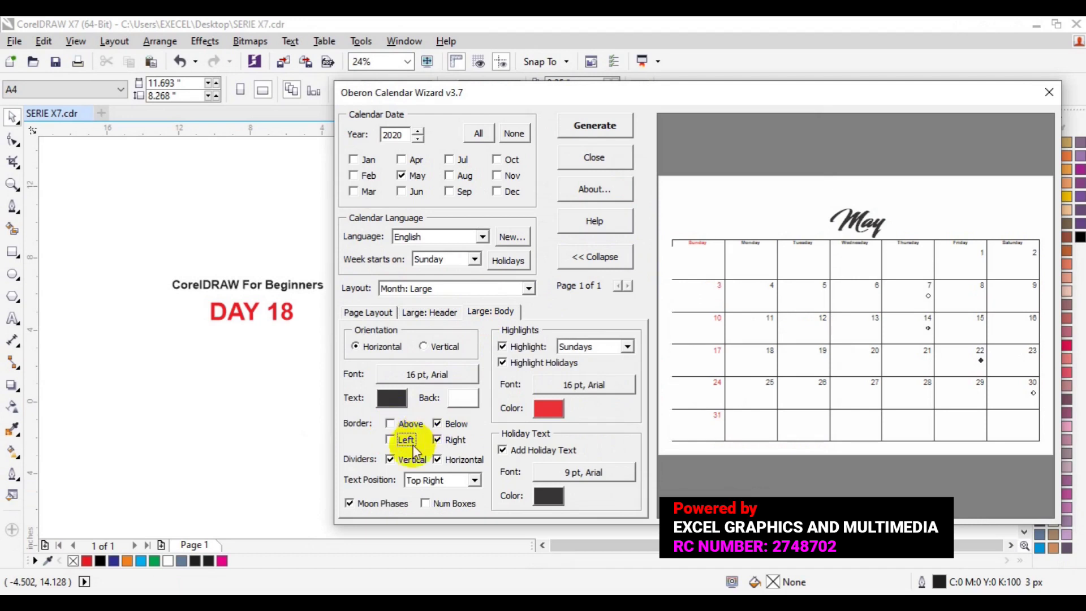
# Turn off the calendar body's vertical dividers and right border, keep the horizontal dividers, and set the text position to Center
pyautogui.click(397, 461)
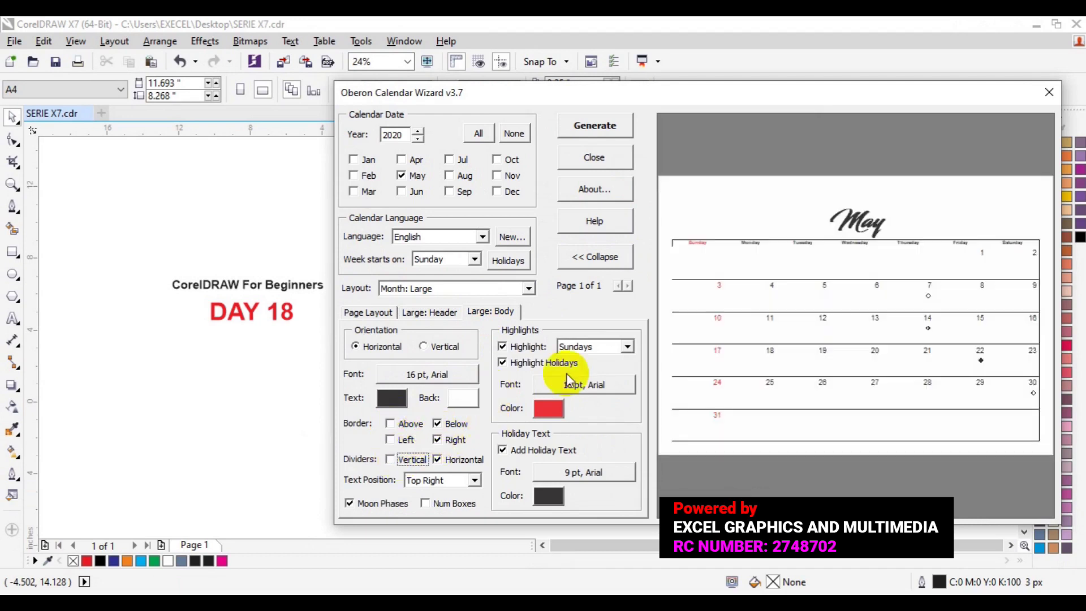
pyautogui.click(439, 461)
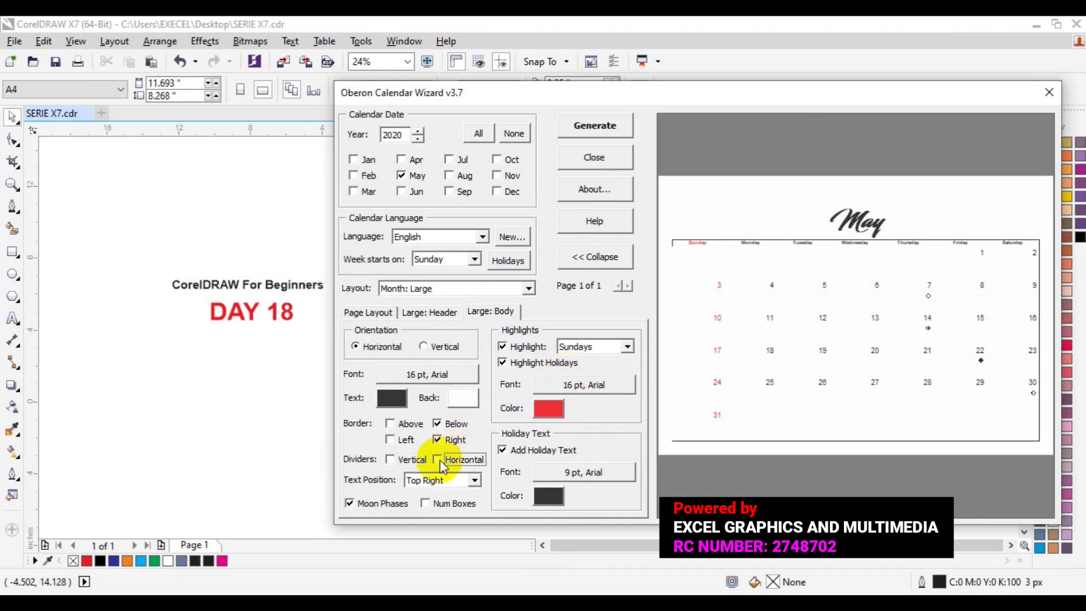
pyautogui.click(438, 459)
pyautogui.click(436, 440)
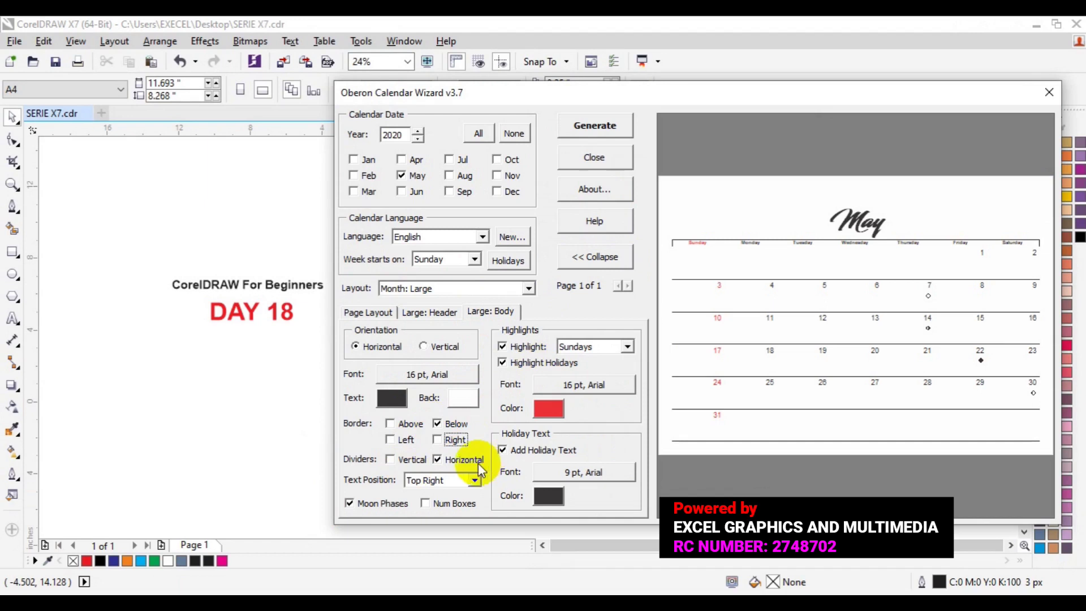
pyautogui.click(474, 480)
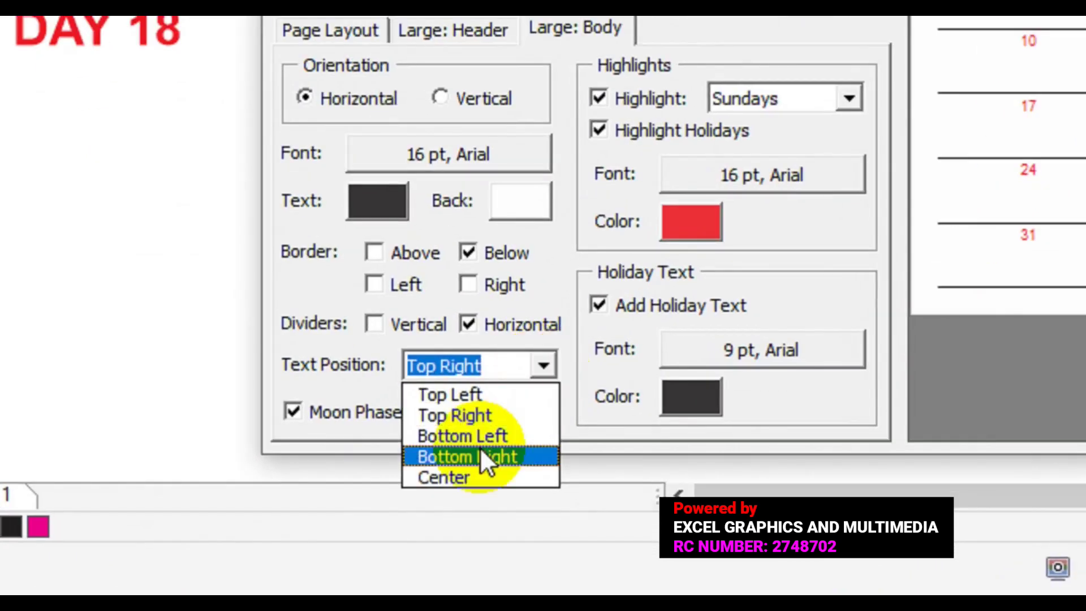
pyautogui.click(480, 471)
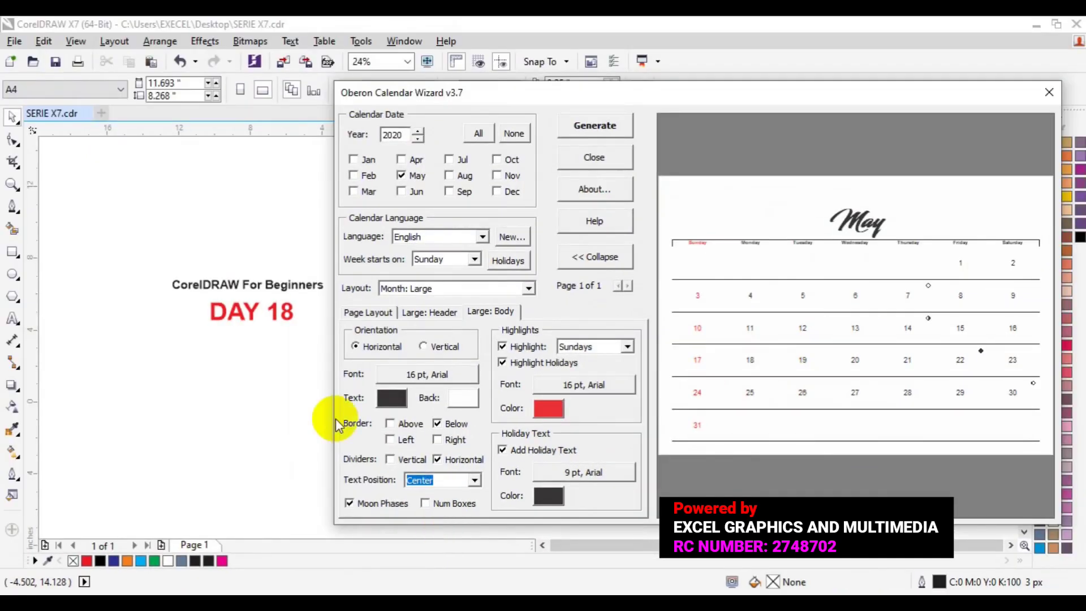
# Set the calendar body's date font to Arial Regular, size 24
pyautogui.click(432, 376)
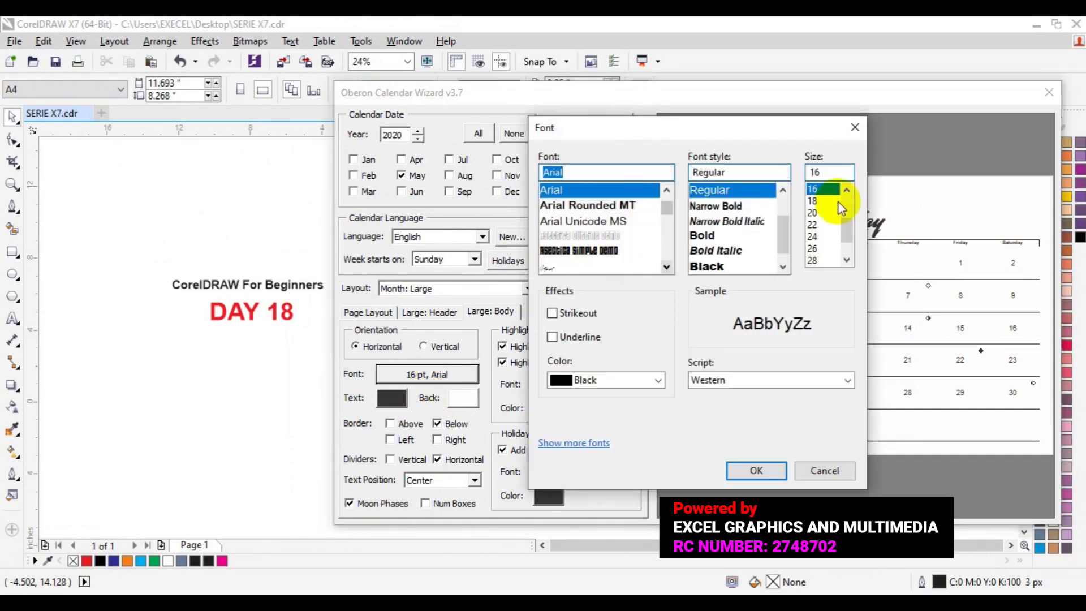
pyautogui.click(813, 249)
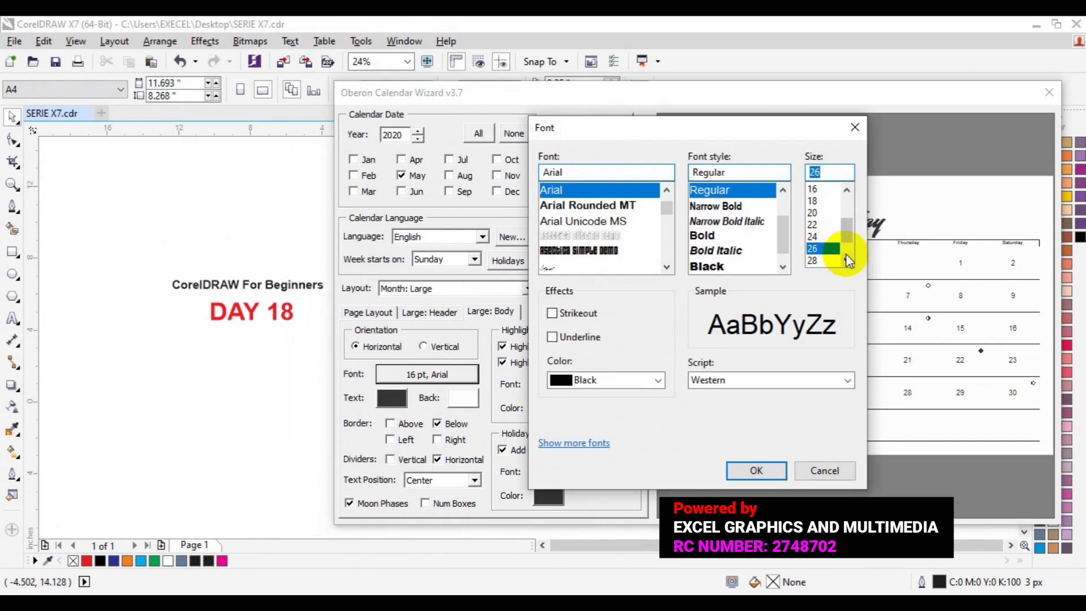
pyautogui.click(847, 260)
pyautogui.click(848, 260)
pyautogui.click(818, 238)
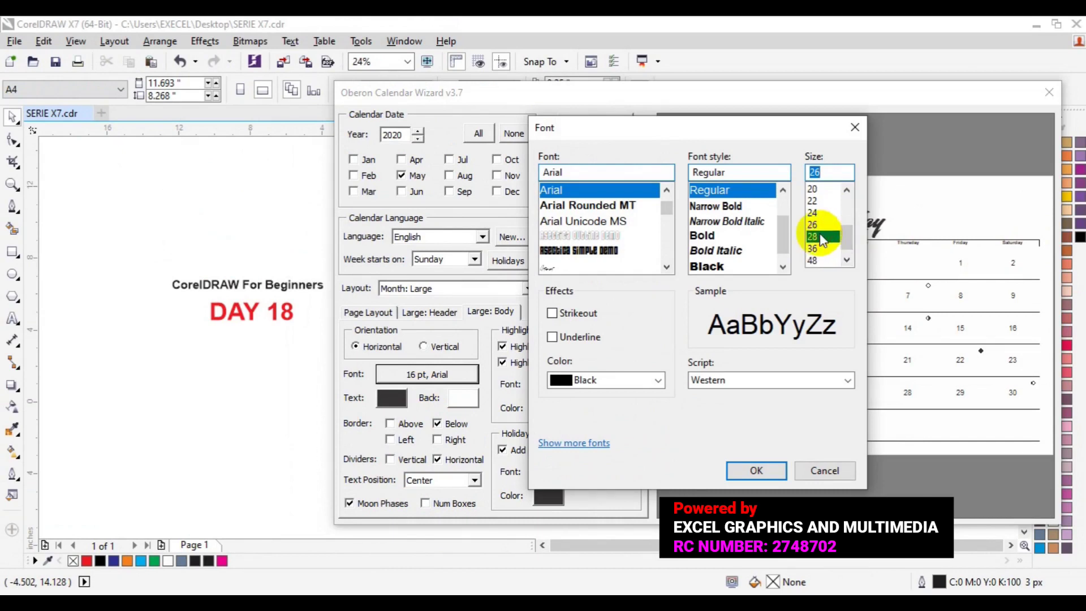
pyautogui.click(814, 213)
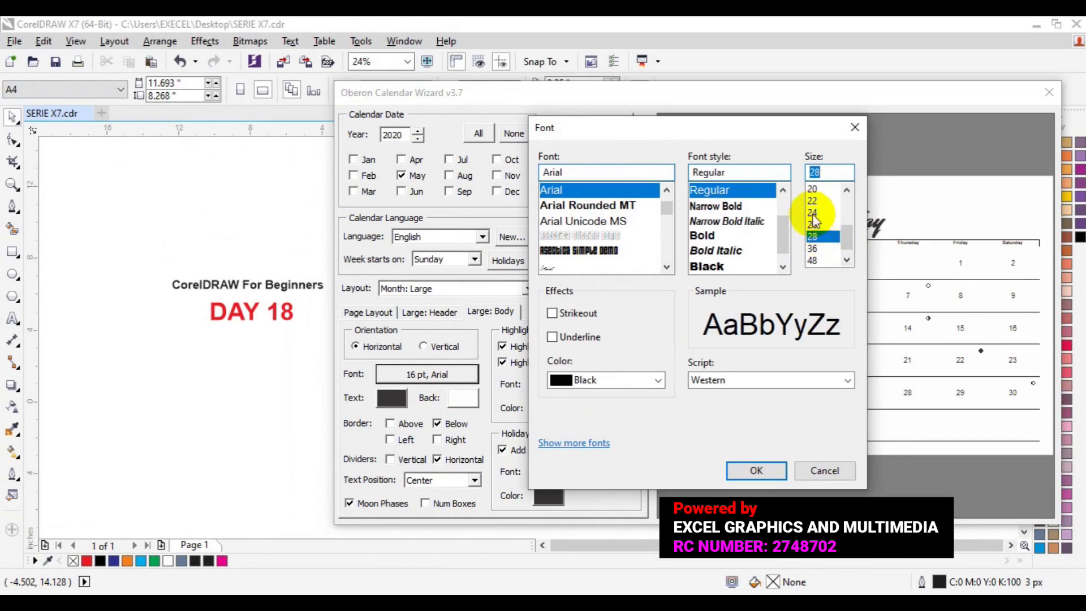
pyautogui.click(739, 475)
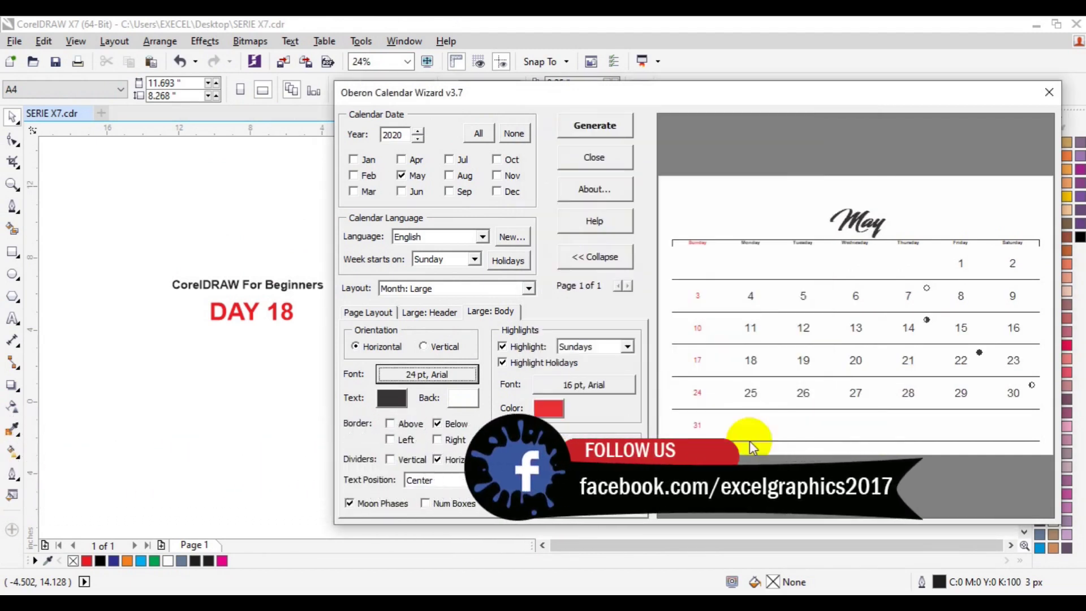
pyautogui.click(362, 536)
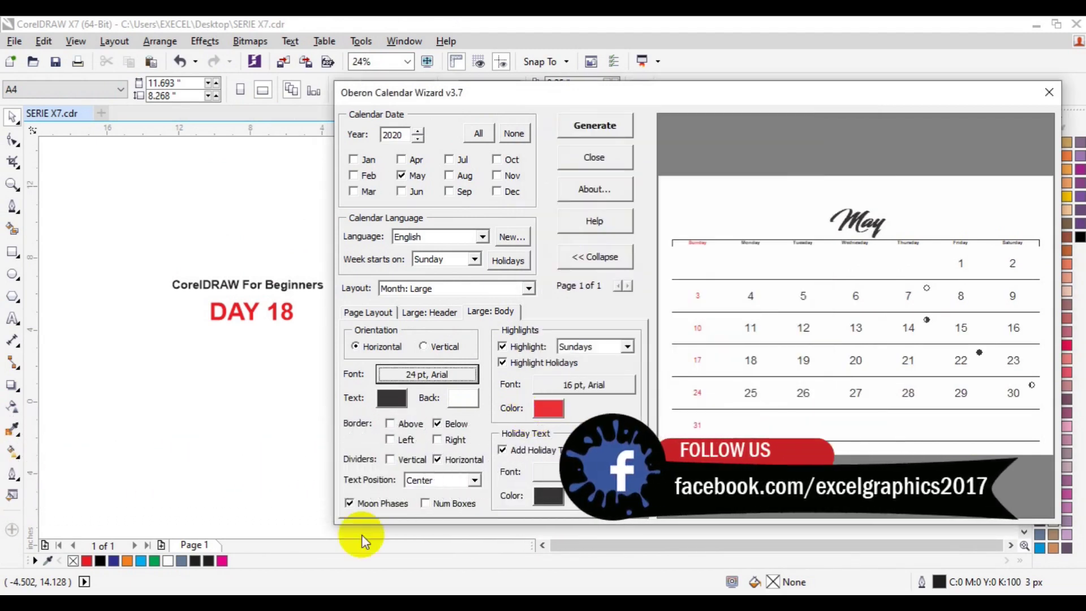
# Set the holiday text font in the large body settings to Arial Regular, size 24
pyautogui.click(555, 472)
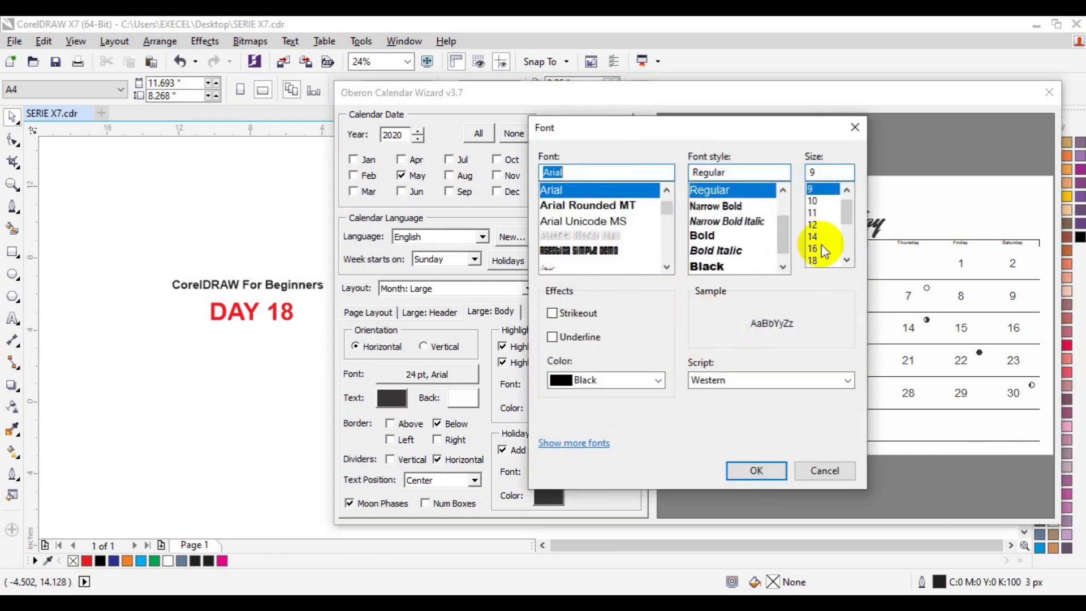
pyautogui.click(845, 261)
pyautogui.click(845, 261)
pyautogui.click(845, 261)
pyautogui.click(826, 259)
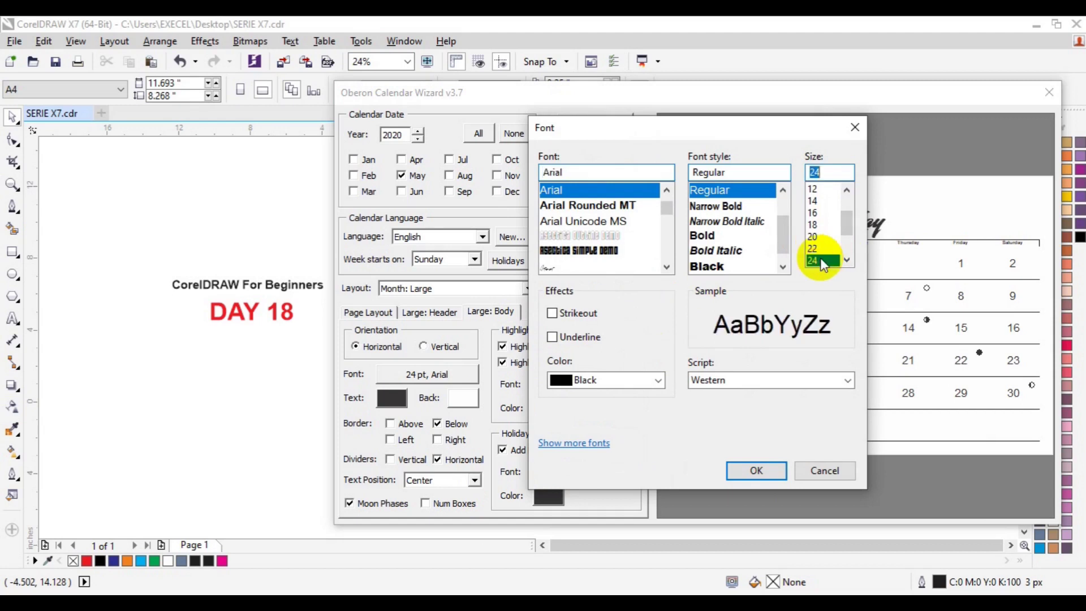
pyautogui.click(738, 474)
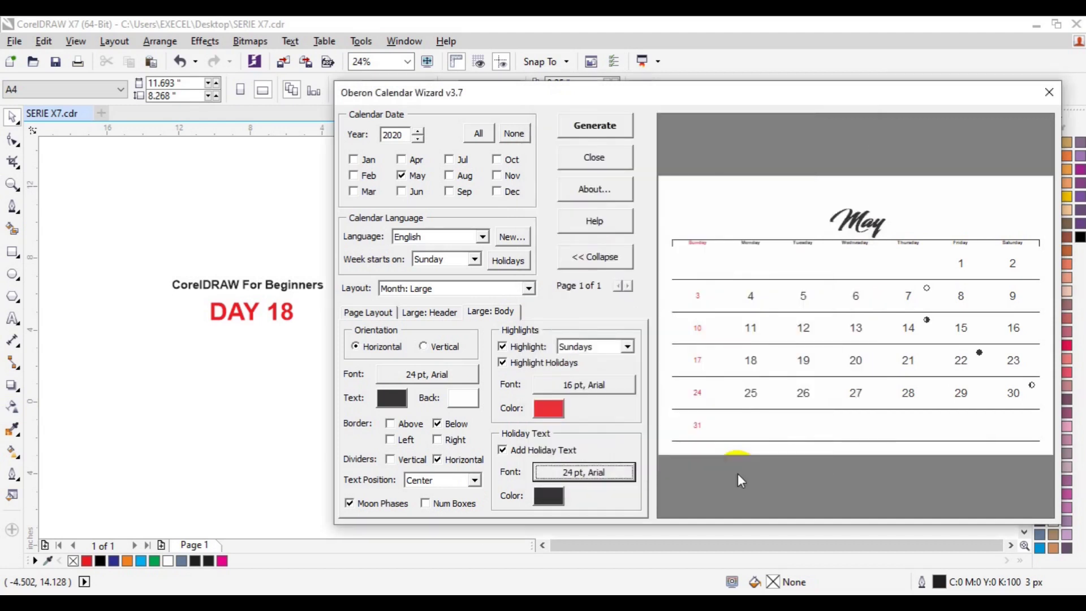
# Set the font of the highlighted Sundays and holidays to size 24
pyautogui.click(584, 388)
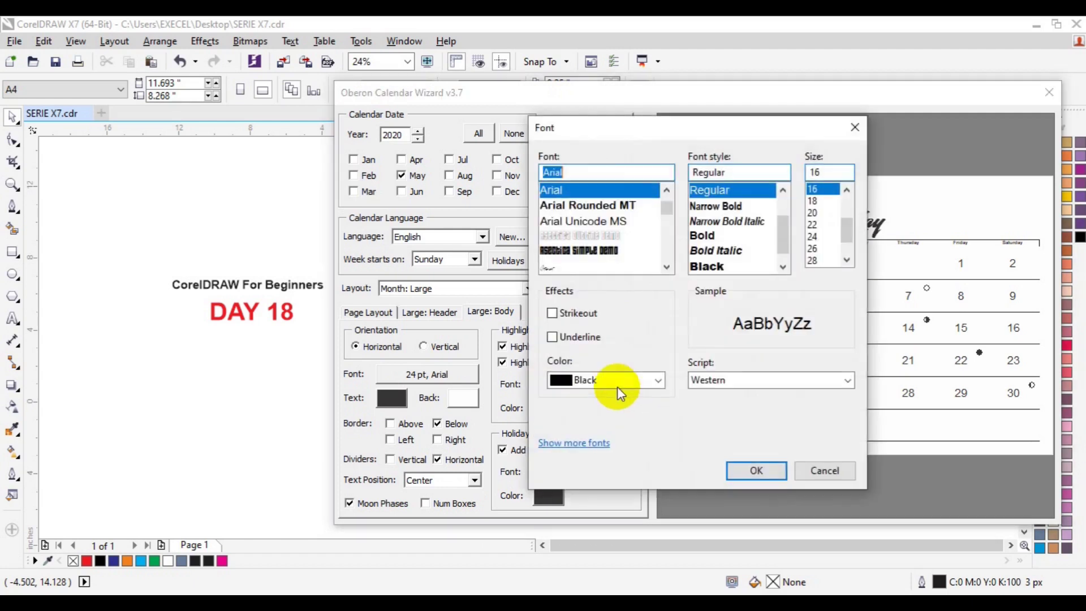
pyautogui.click(816, 236)
pyautogui.click(758, 469)
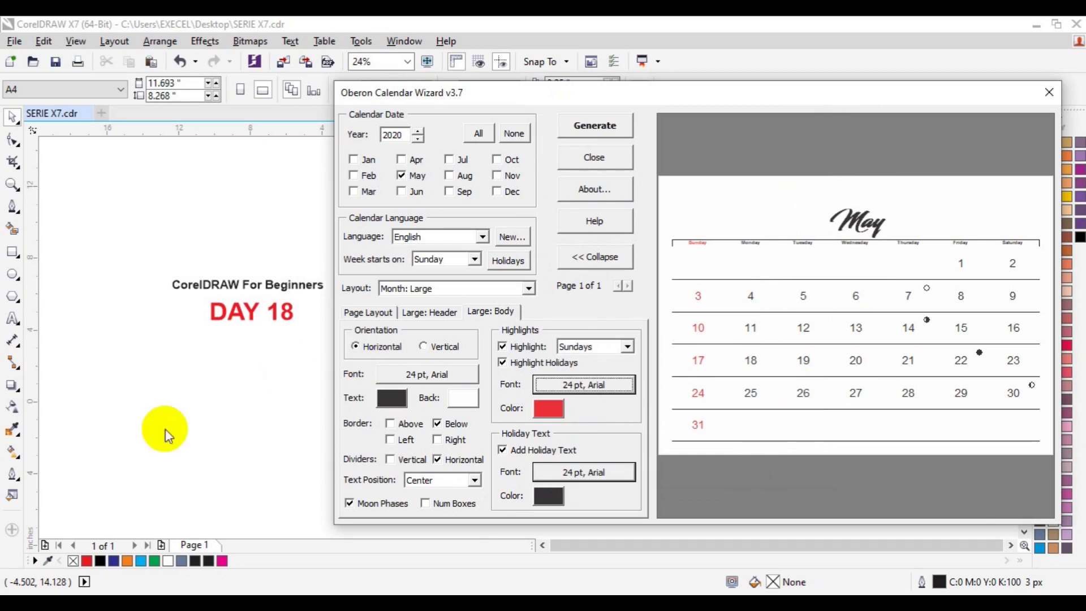
# Turn off the left, right and below borders of the weekday header, keeping the above border on
pyautogui.click(428, 312)
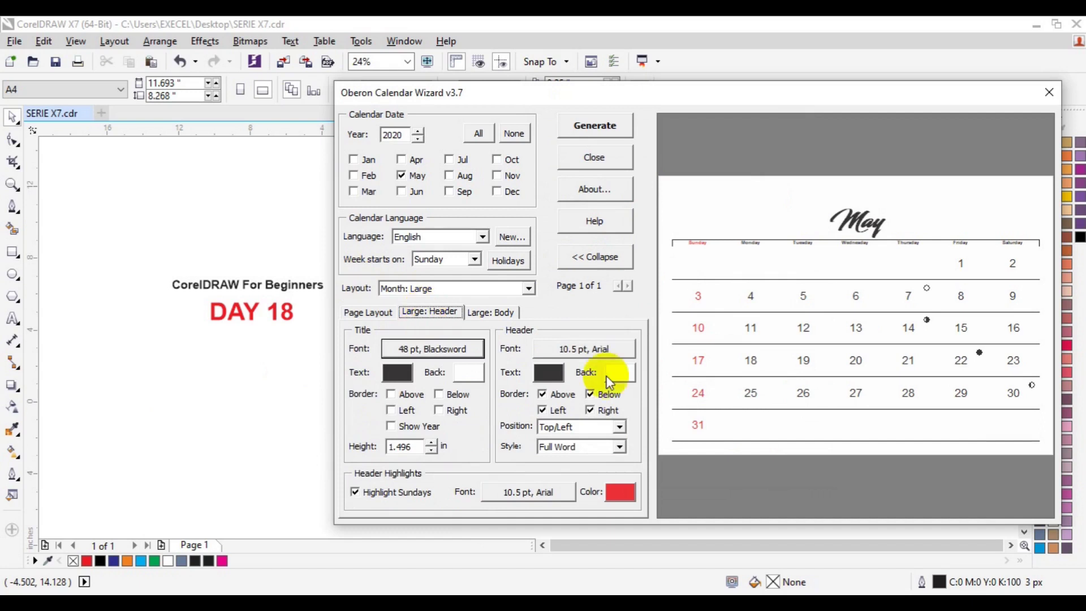
pyautogui.click(542, 395)
pyautogui.click(542, 395)
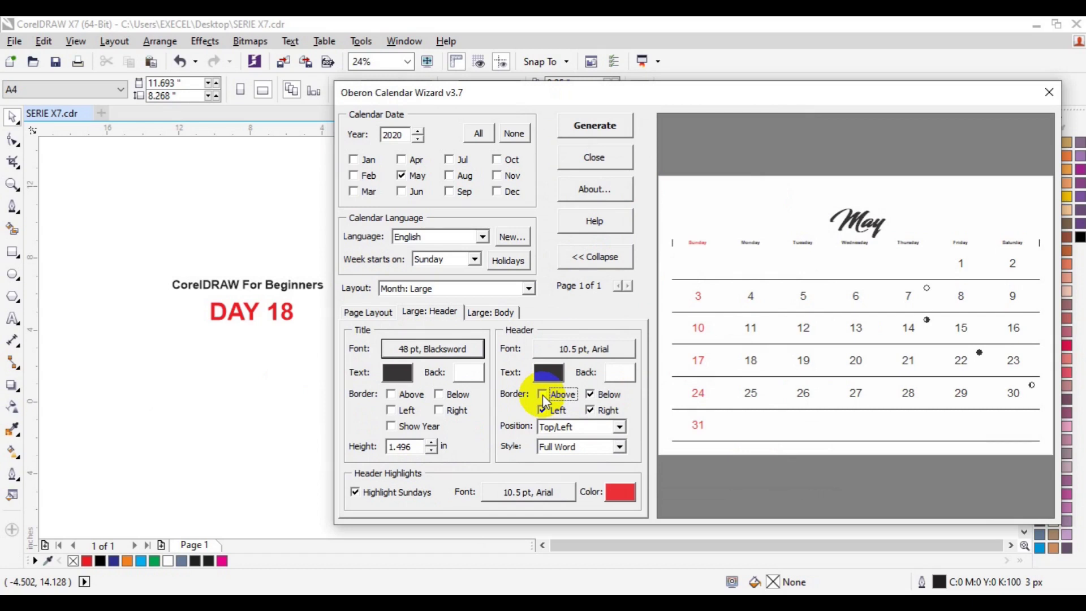
pyautogui.click(542, 395)
pyautogui.click(542, 409)
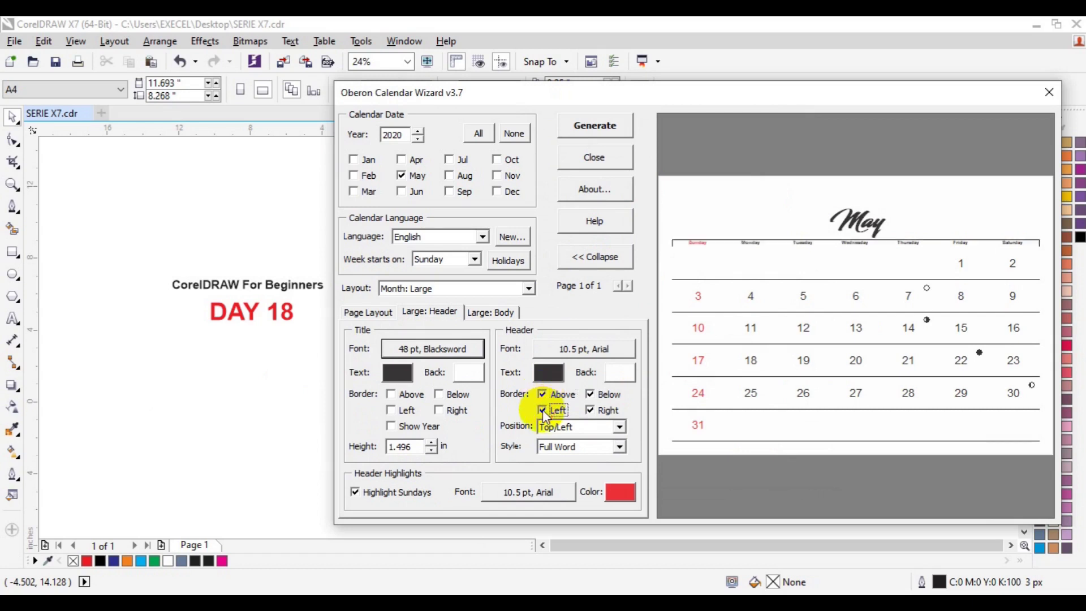
pyautogui.click(586, 410)
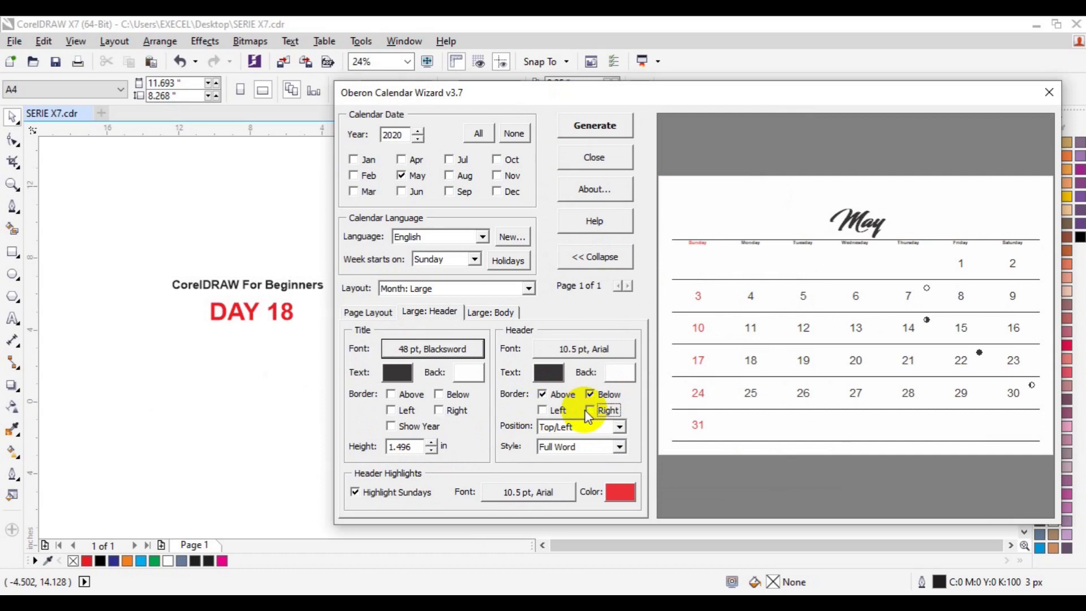
pyautogui.click(591, 395)
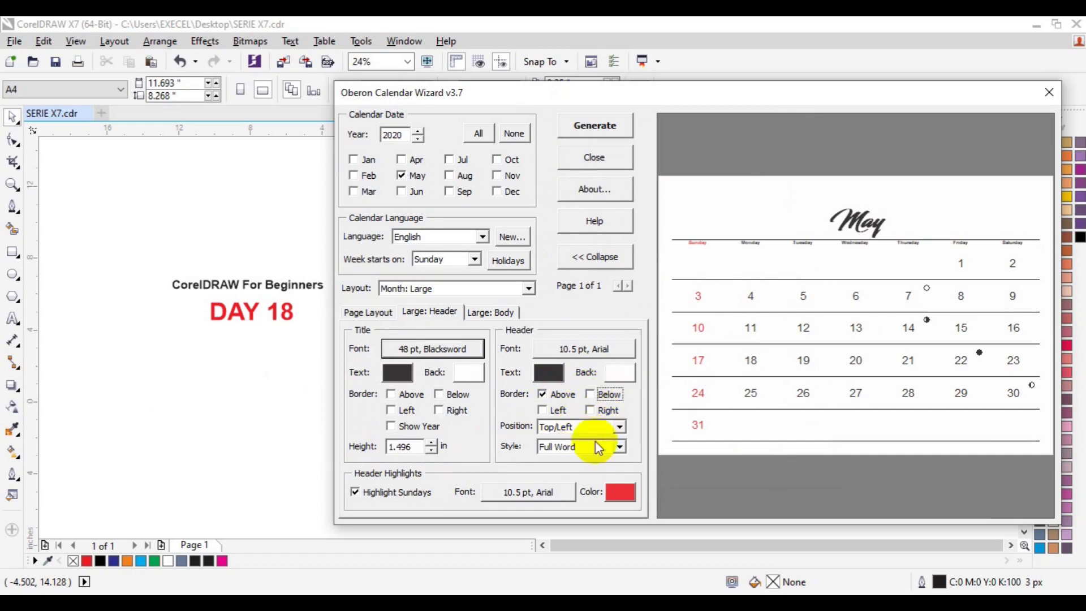
# Set the weekday header's style to One Letter and its position to Bottom/Right
pyautogui.click(619, 450)
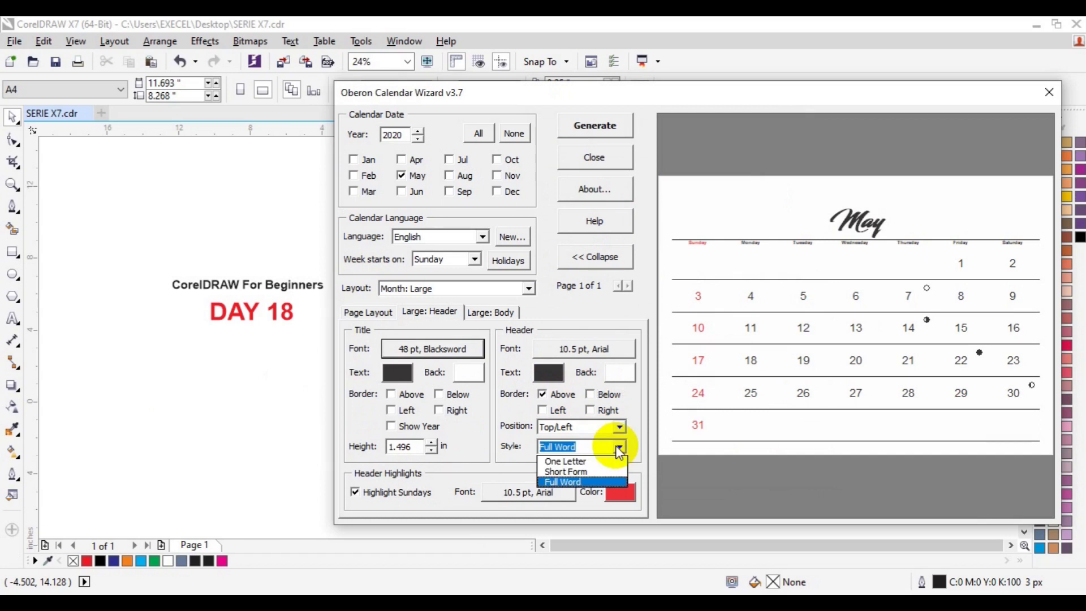
pyautogui.click(569, 463)
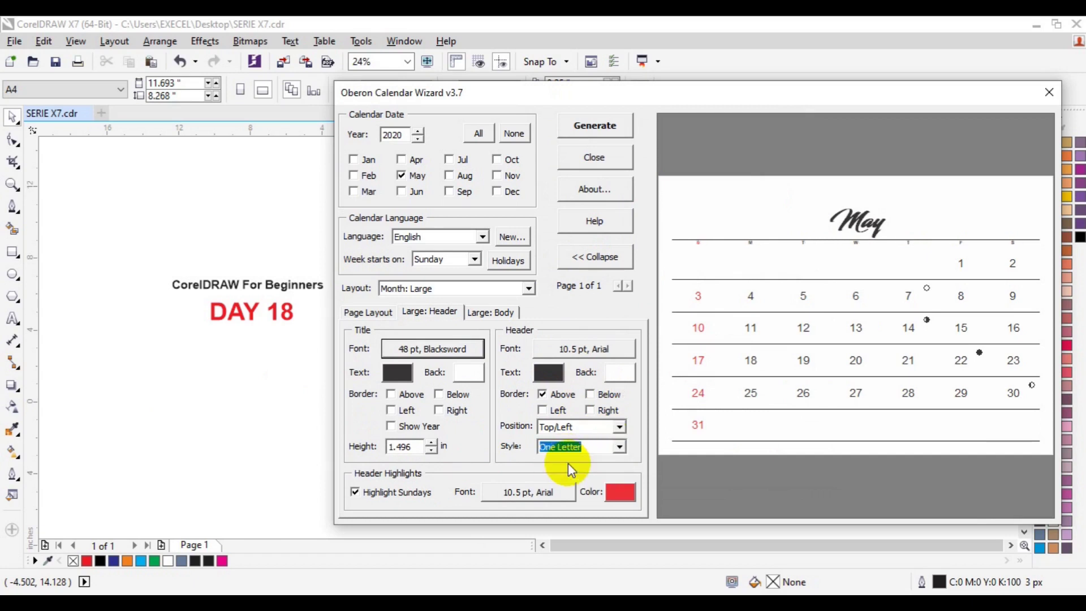
pyautogui.click(621, 427)
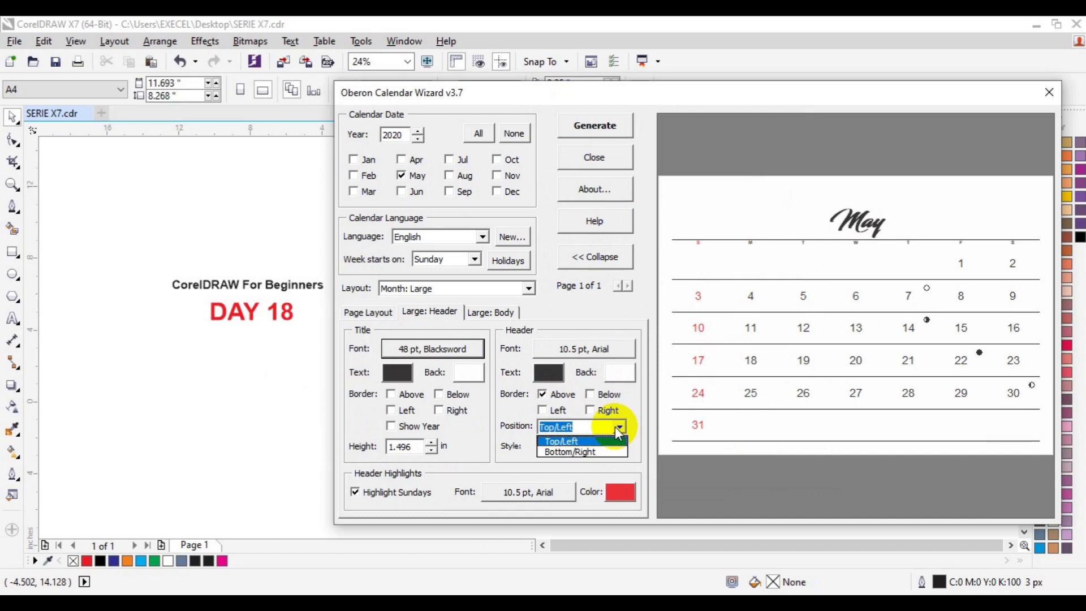
pyautogui.click(607, 452)
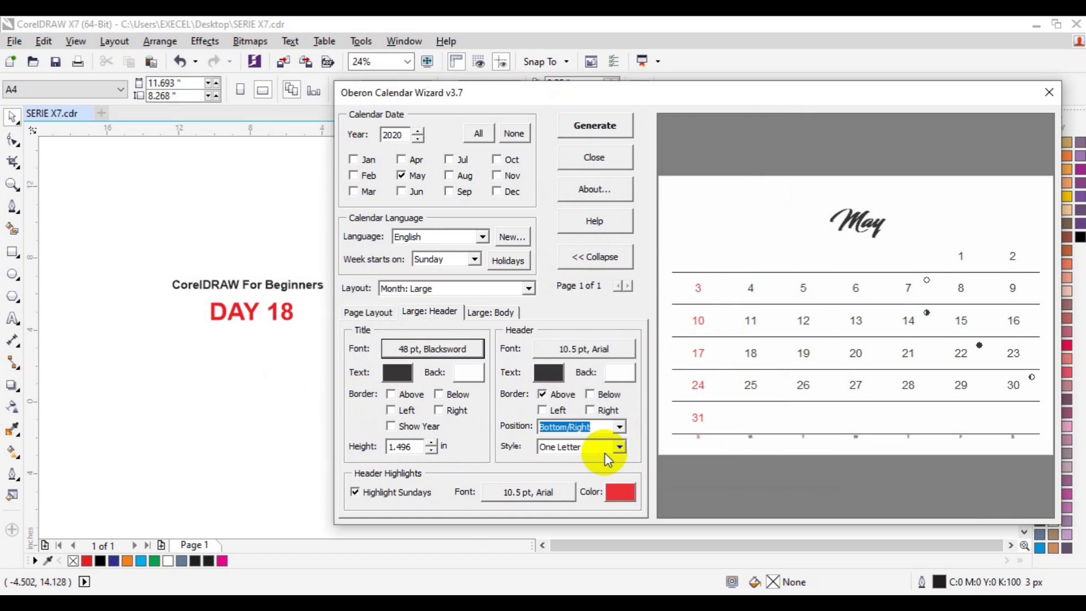
# Set the weekday header's font to Arial Bold, size 36
pyautogui.click(596, 349)
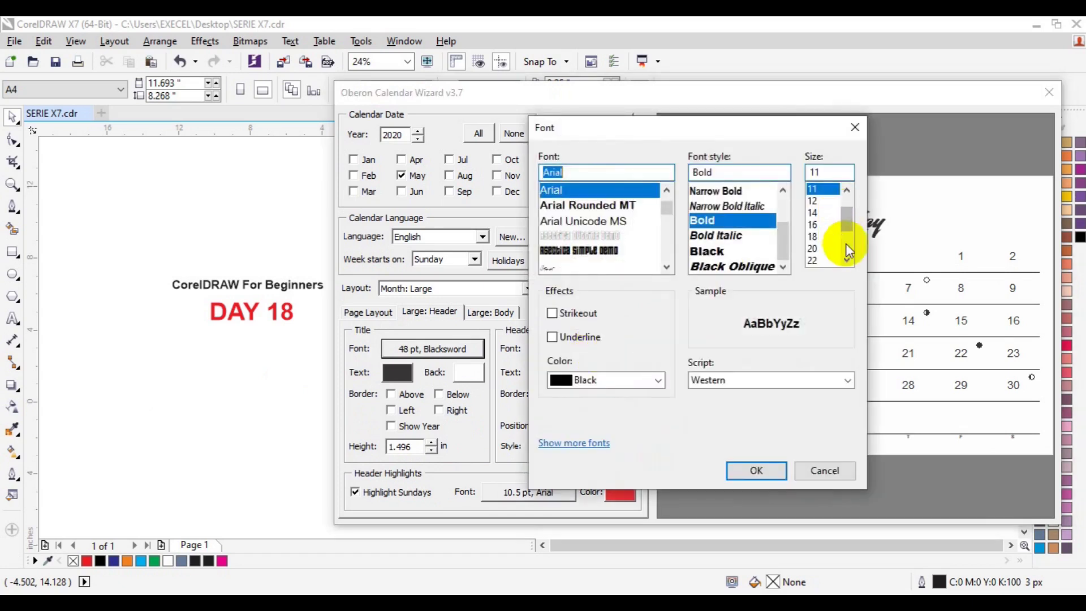
pyautogui.click(846, 243)
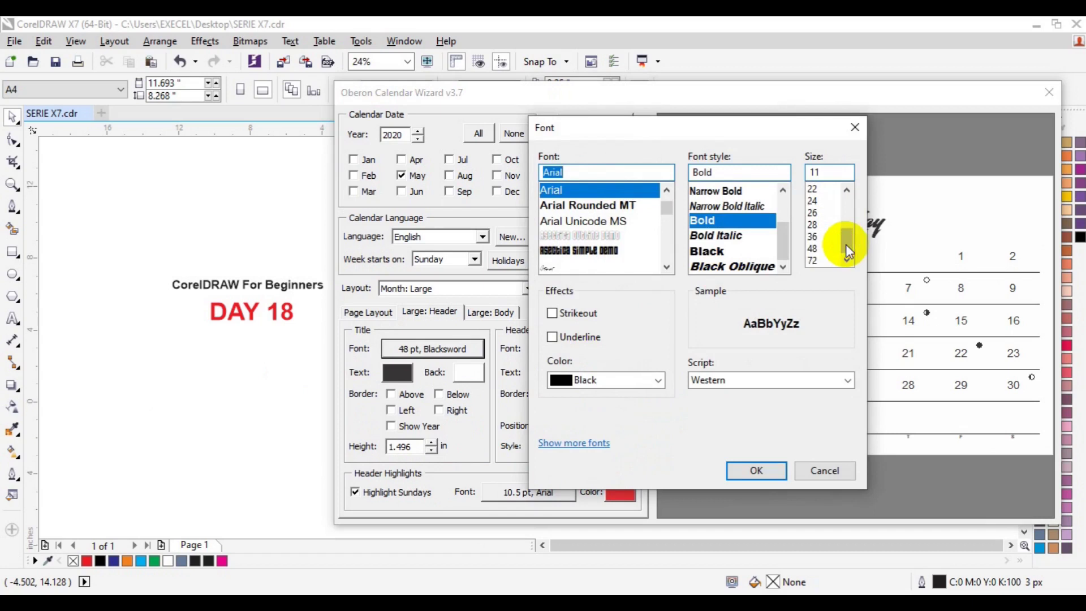
pyautogui.click(813, 237)
pyautogui.click(752, 472)
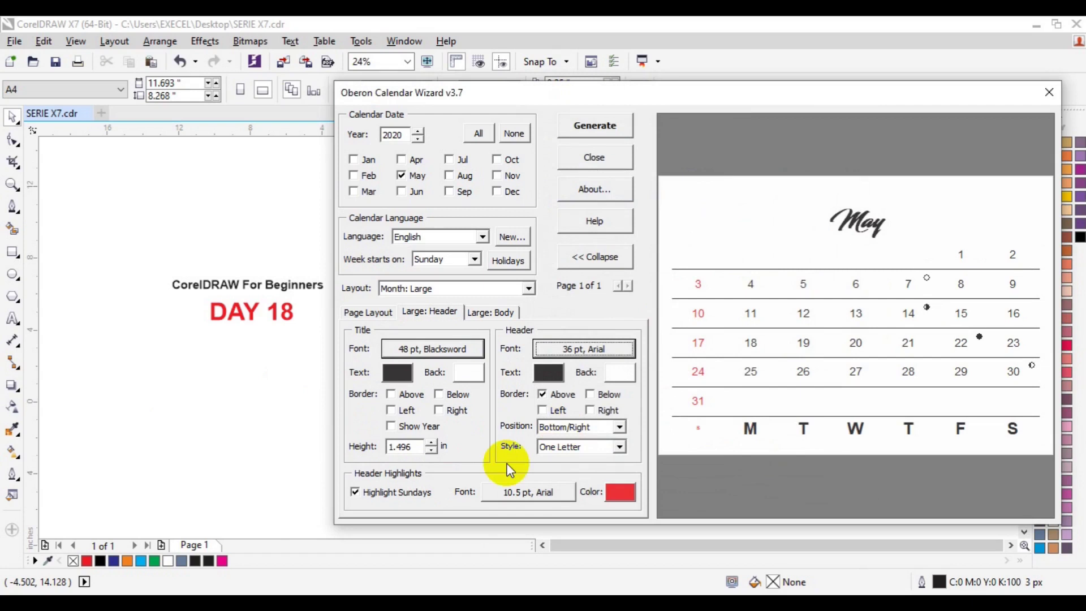
# Set the header highlight font for Sundays to Arial Bold, size 36
pyautogui.click(541, 493)
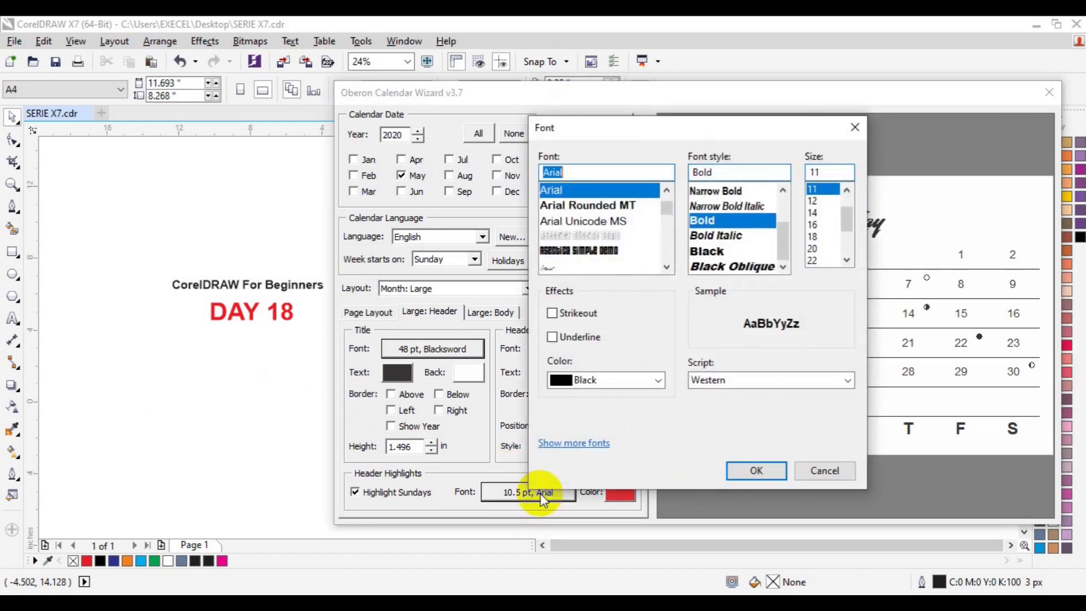
pyautogui.click(845, 251)
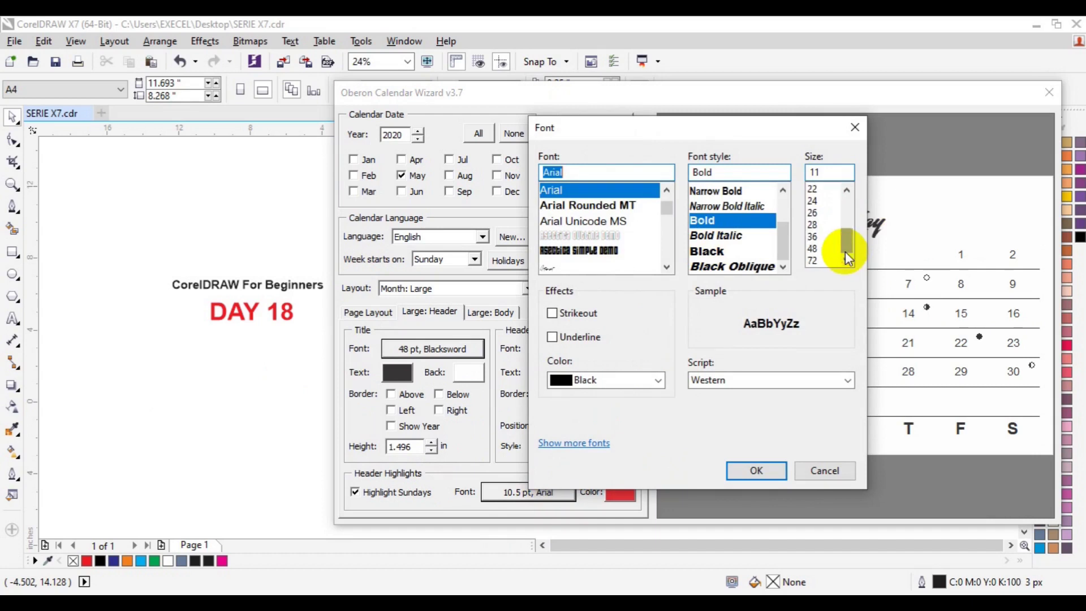
pyautogui.click(819, 237)
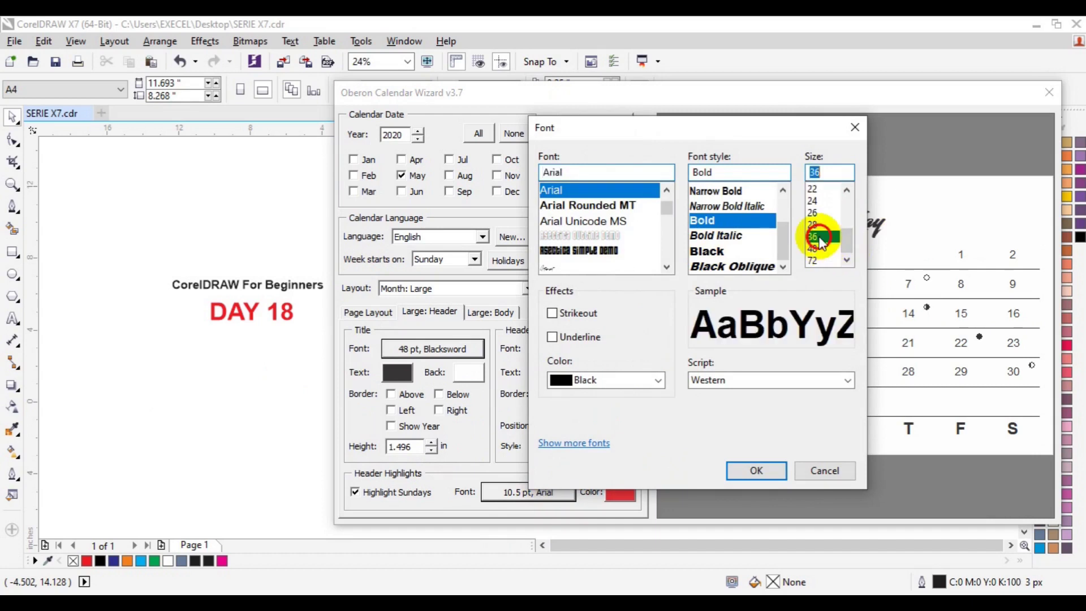
pyautogui.click(756, 471)
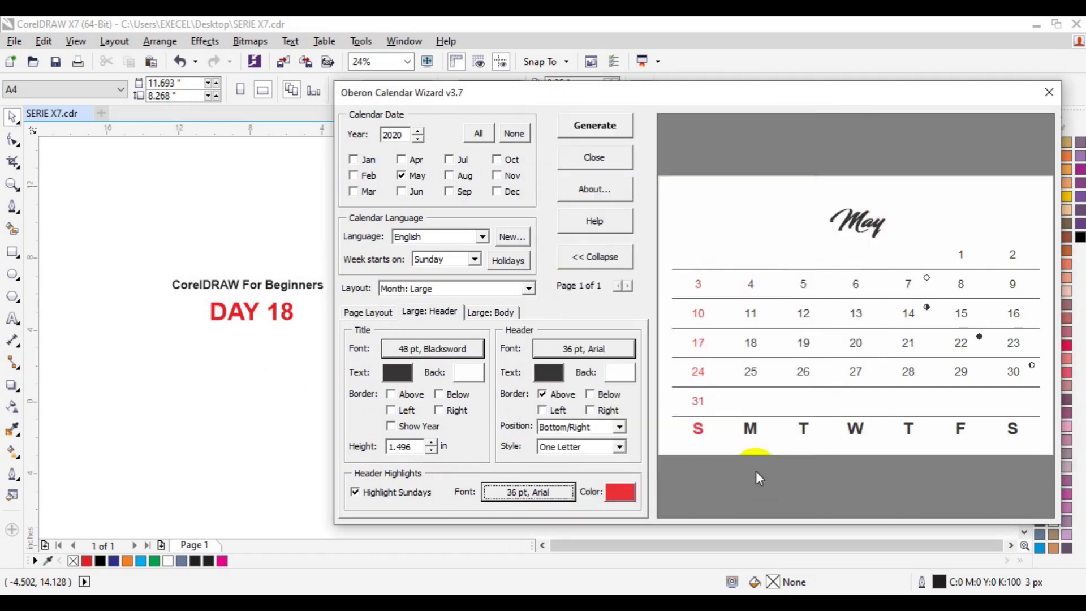
pyautogui.click(587, 448)
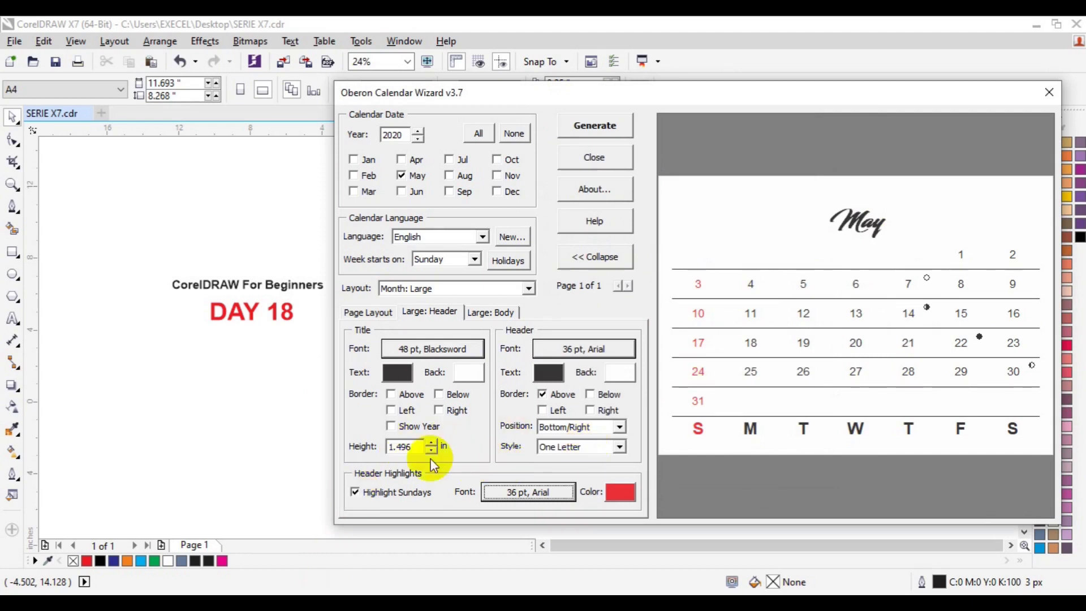
# Switch the moon phases off and on again in the large body settings to compare the preview
pyautogui.click(490, 313)
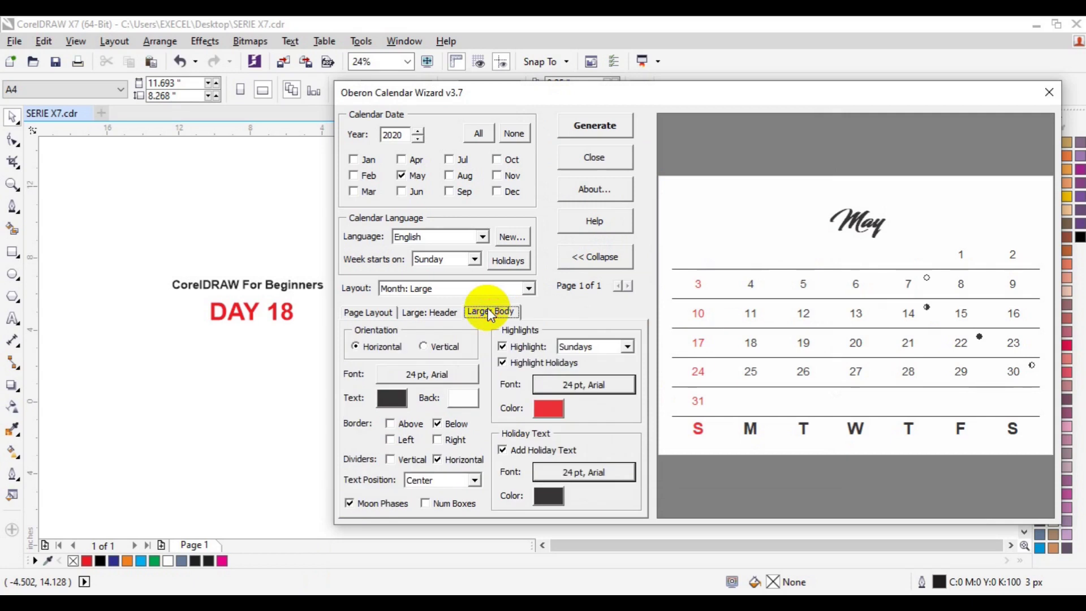
pyautogui.click(351, 504)
pyautogui.click(351, 504)
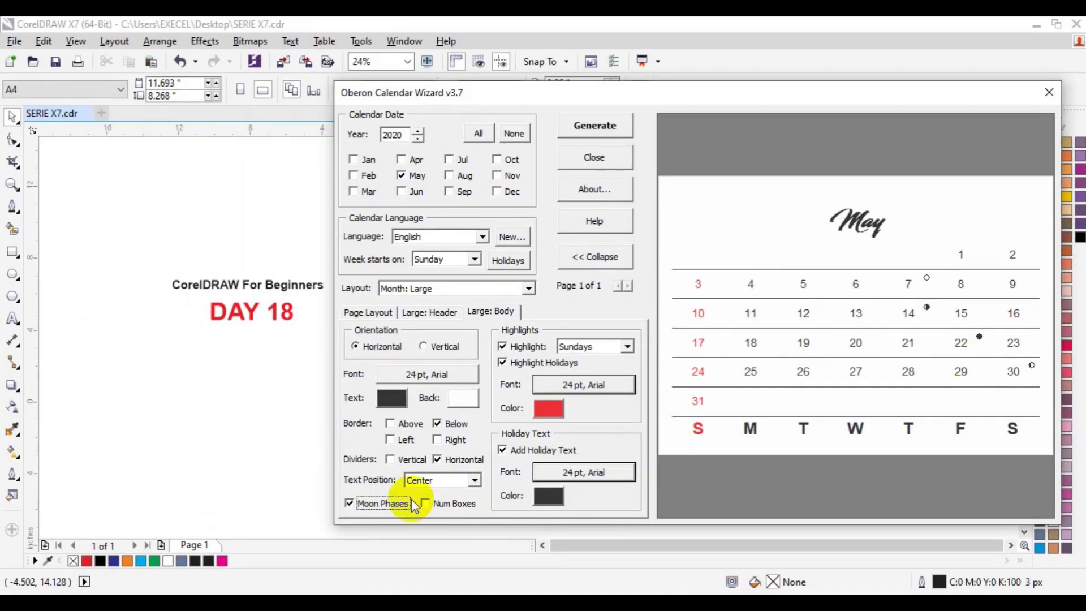
# Turn off the moon phases, generate the May 2020 calendar on the page and close the calendar wizard
pyautogui.click(349, 504)
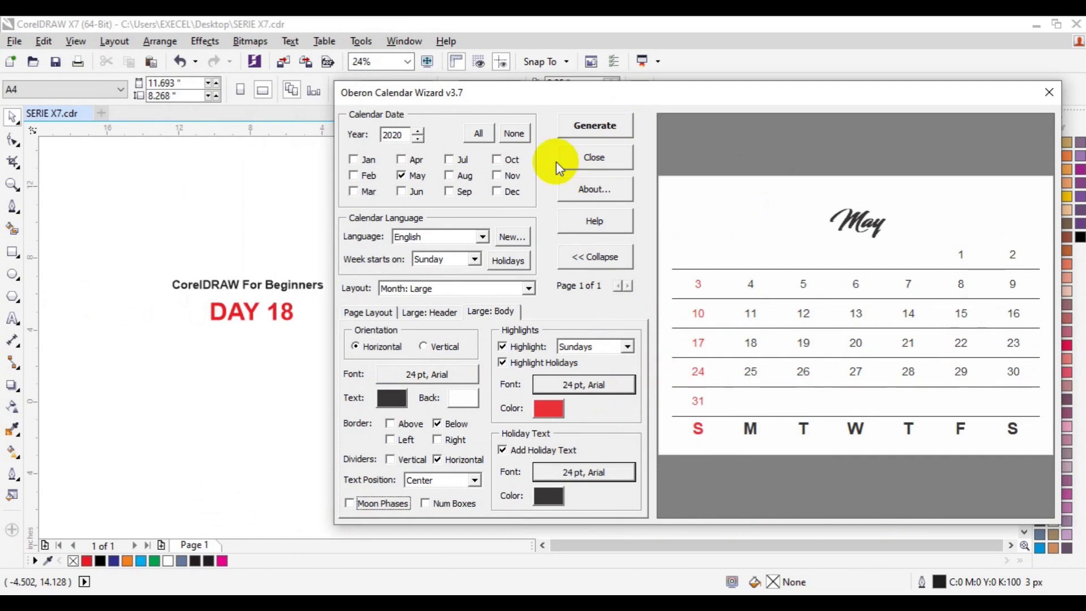
pyautogui.click(586, 134)
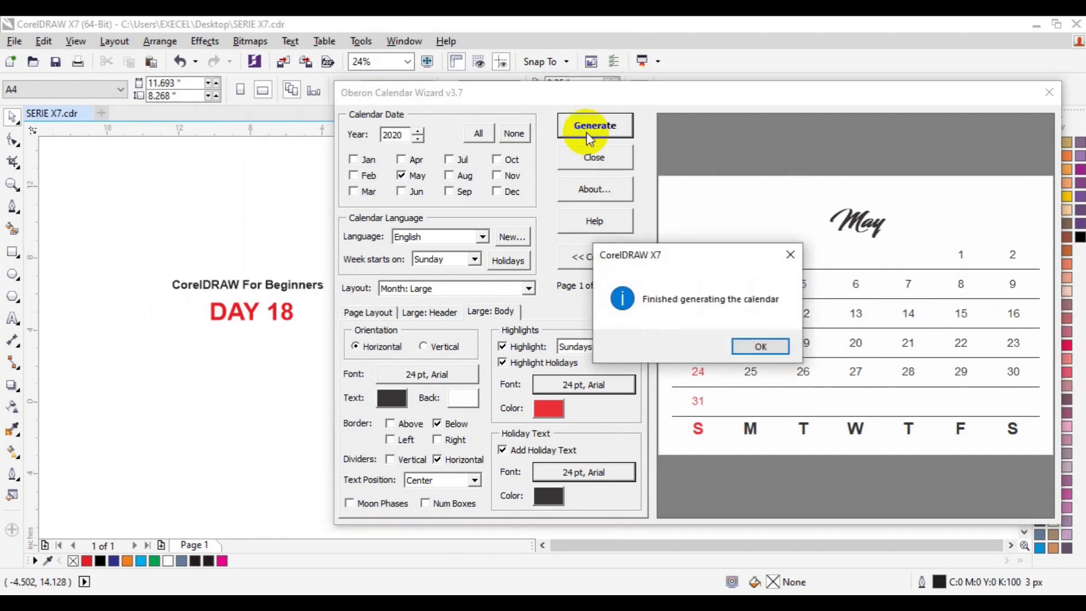
pyautogui.click(776, 347)
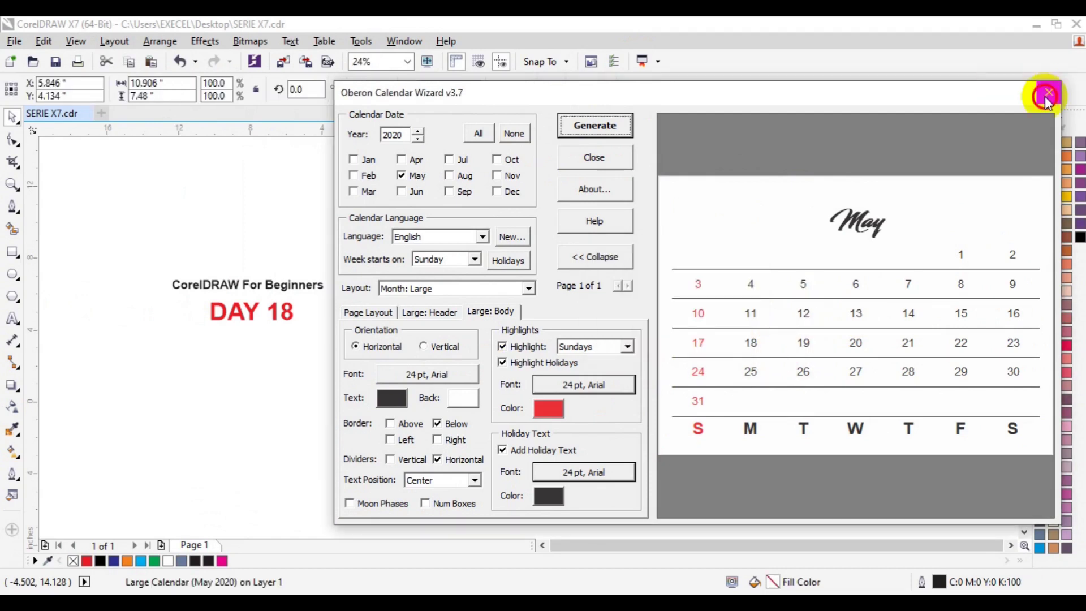
pyautogui.click(1046, 94)
pyautogui.click(725, 431)
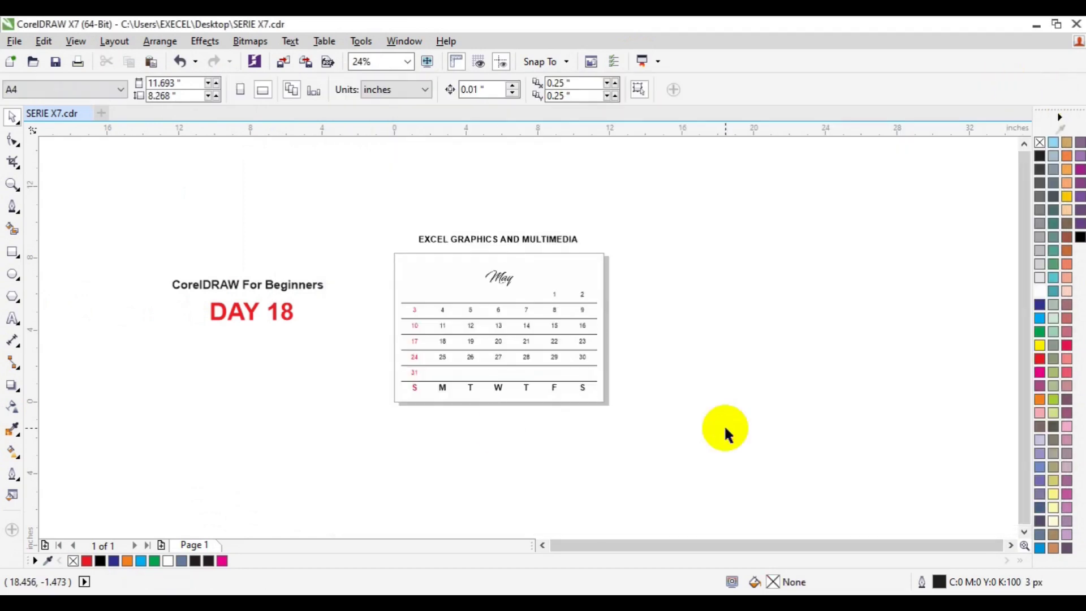
# Ungroup the generated May calendar so its title, numbers and backgrounds can be edited separately
pyautogui.click(12, 184)
pyautogui.click(523, 338)
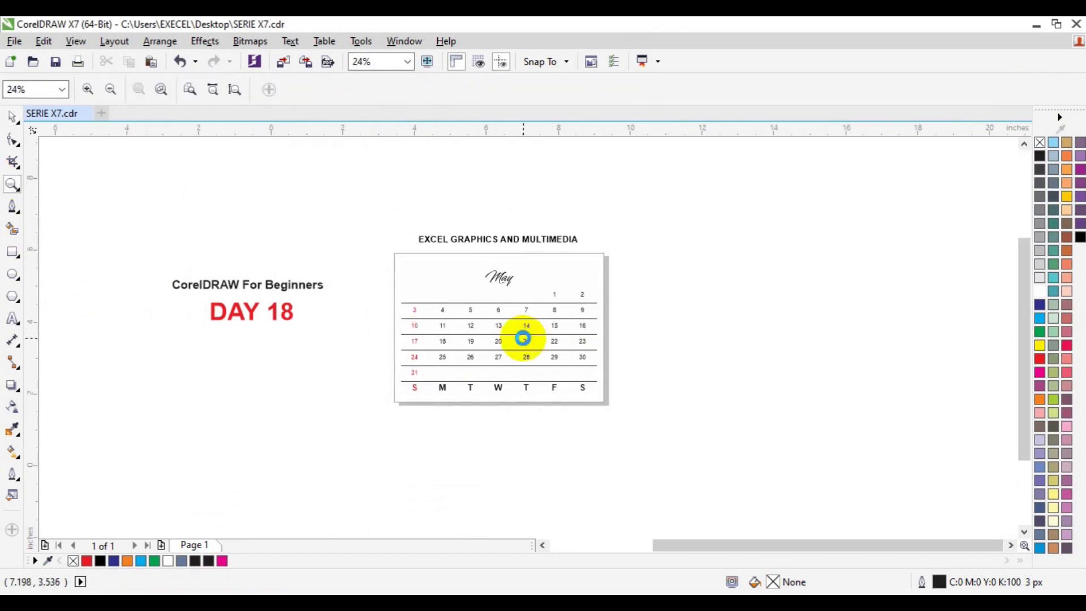
pyautogui.click(12, 117)
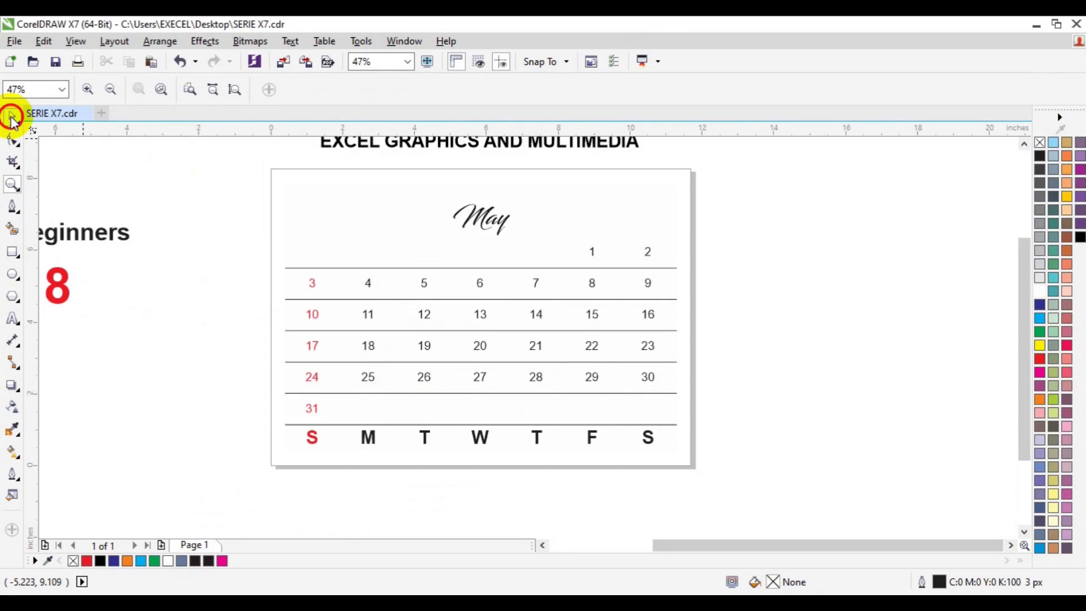
pyautogui.click(473, 231)
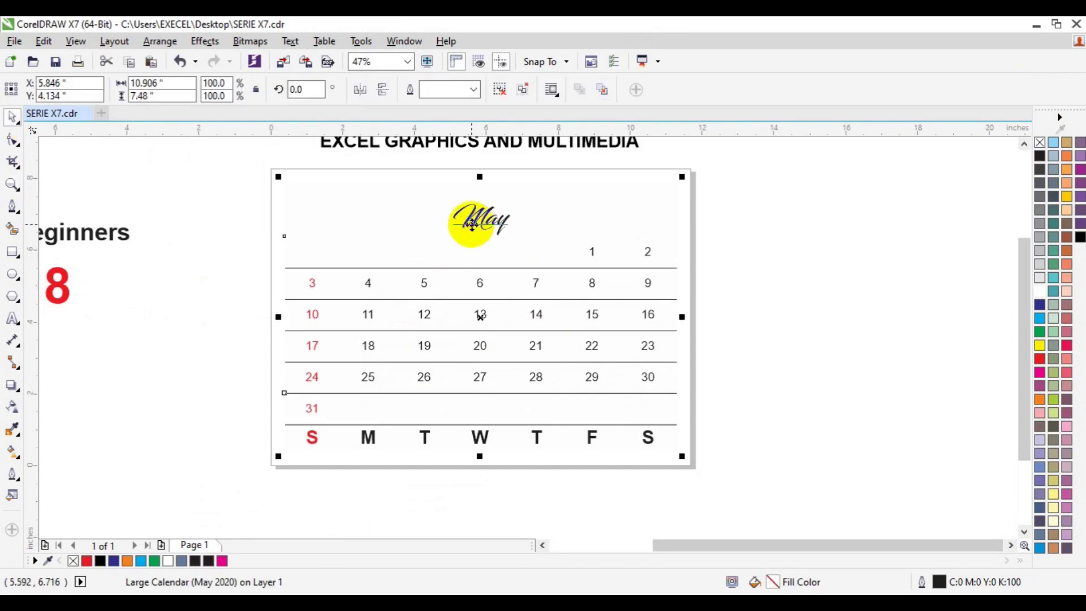
pyautogui.click(507, 91)
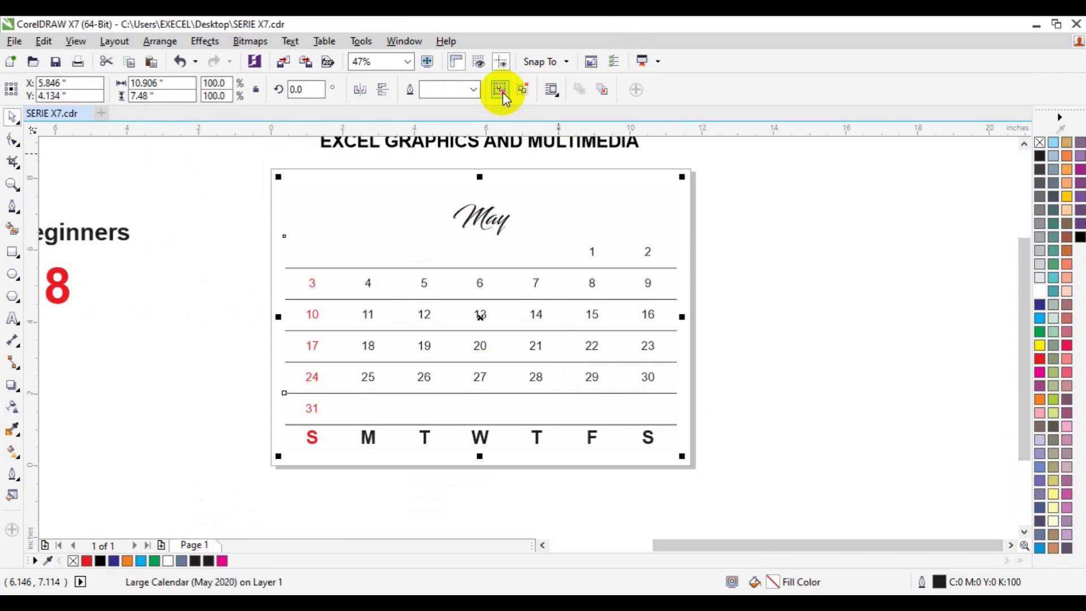
pyautogui.click(767, 223)
pyautogui.click(631, 218)
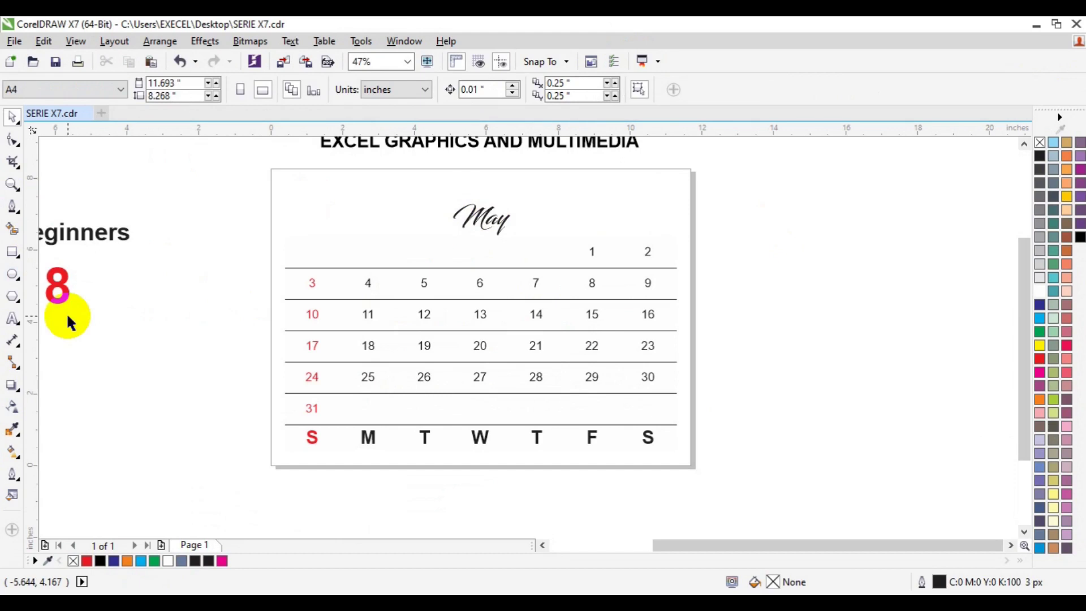
# Create a page-sized rectangle behind the calendar and fill it with purple (C:20 M:80 Y:0 K:20)
pyautogui.doubleClick(12, 251)
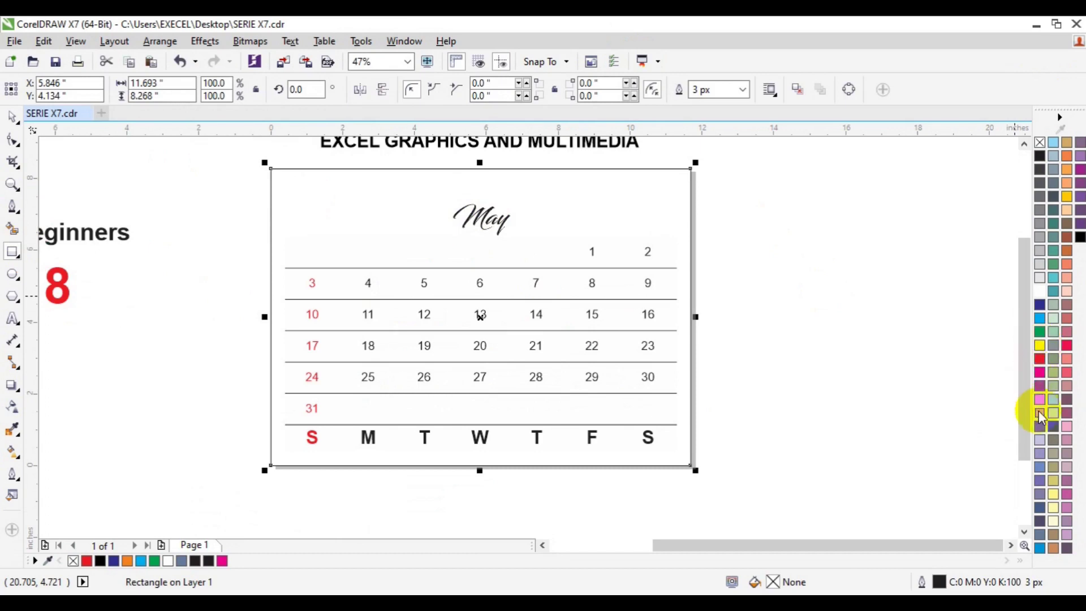
pyautogui.click(1039, 386)
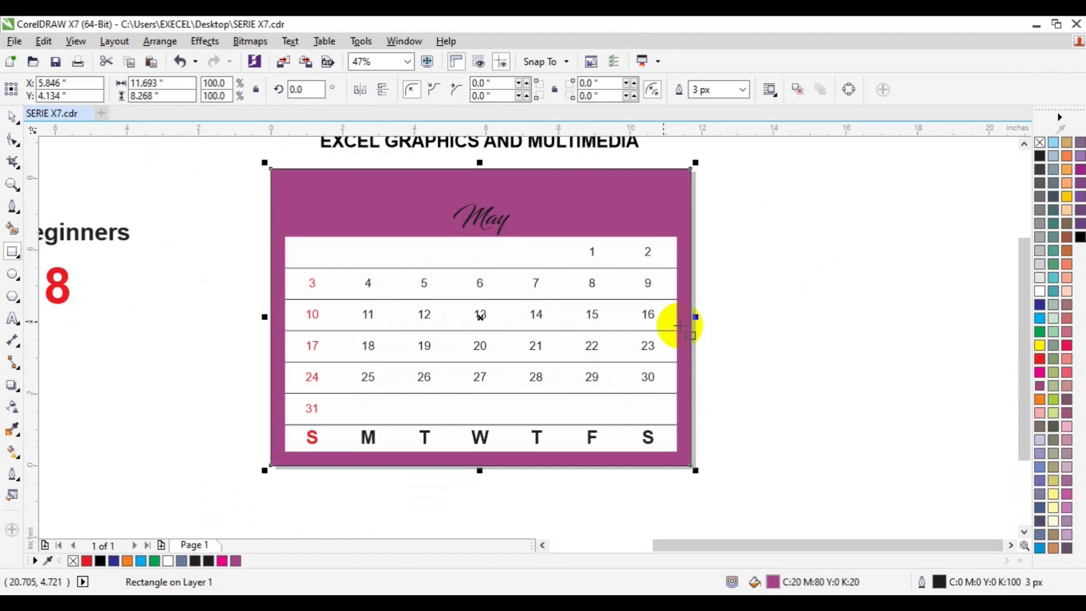
pyautogui.click(11, 117)
# Try the Bebas font on the May title
pyautogui.click(481, 217)
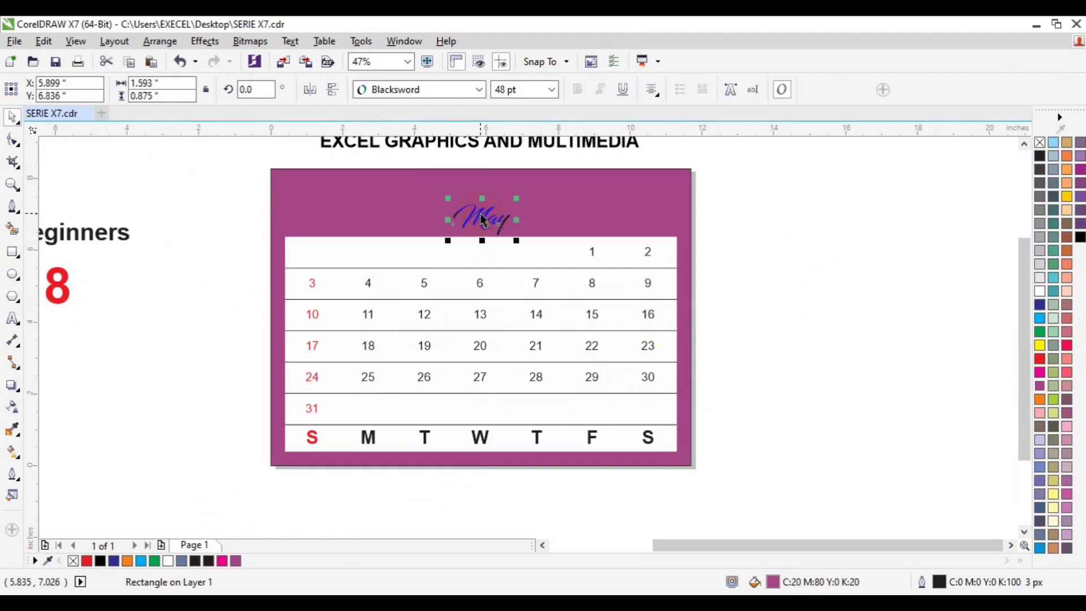
pyautogui.click(480, 91)
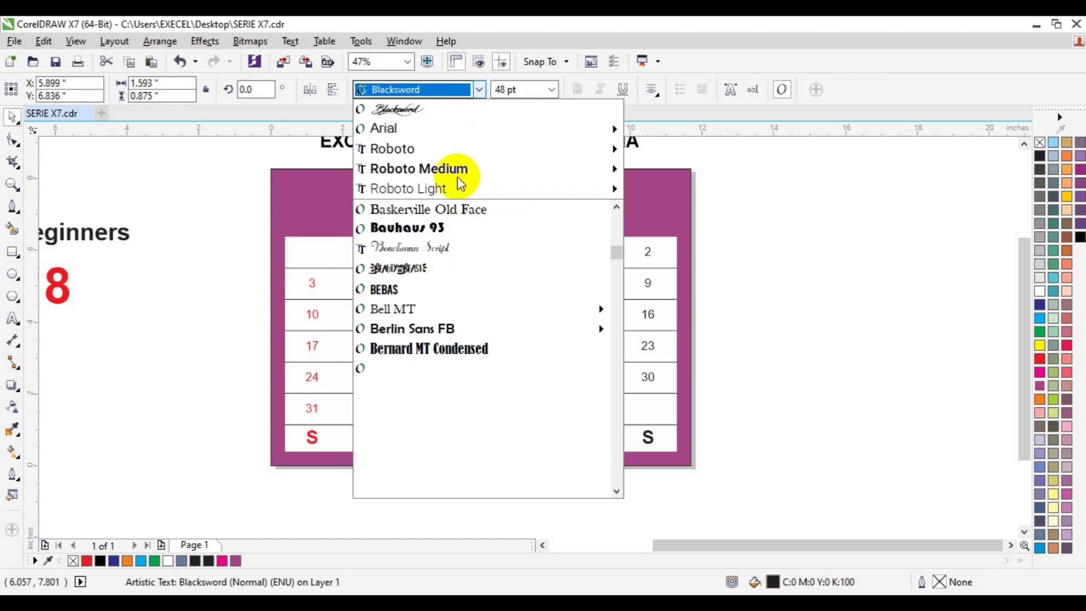
pyautogui.click(409, 271)
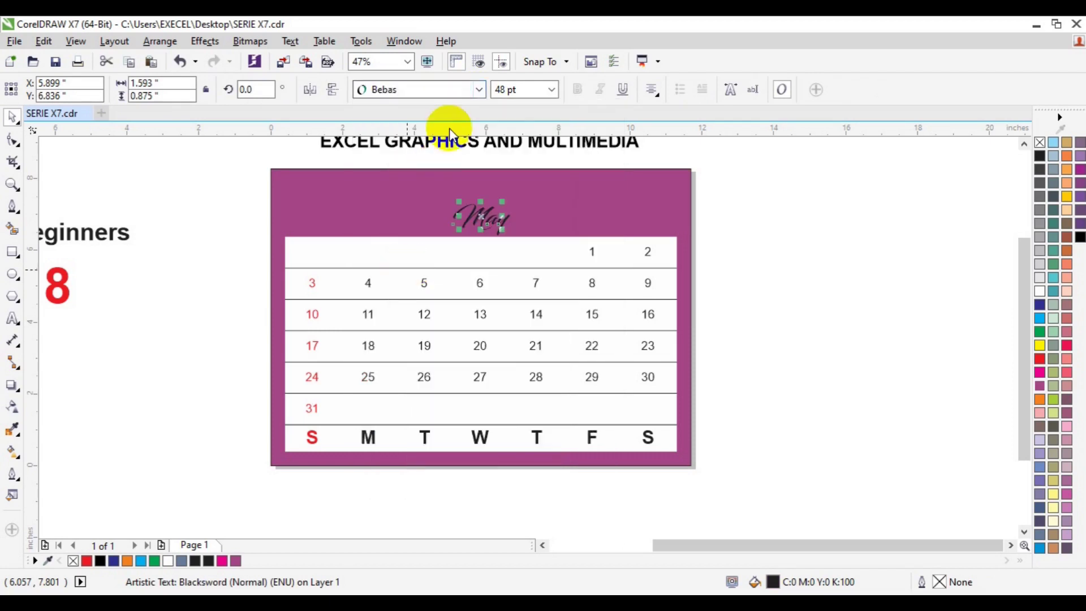
pyautogui.press('Tab')
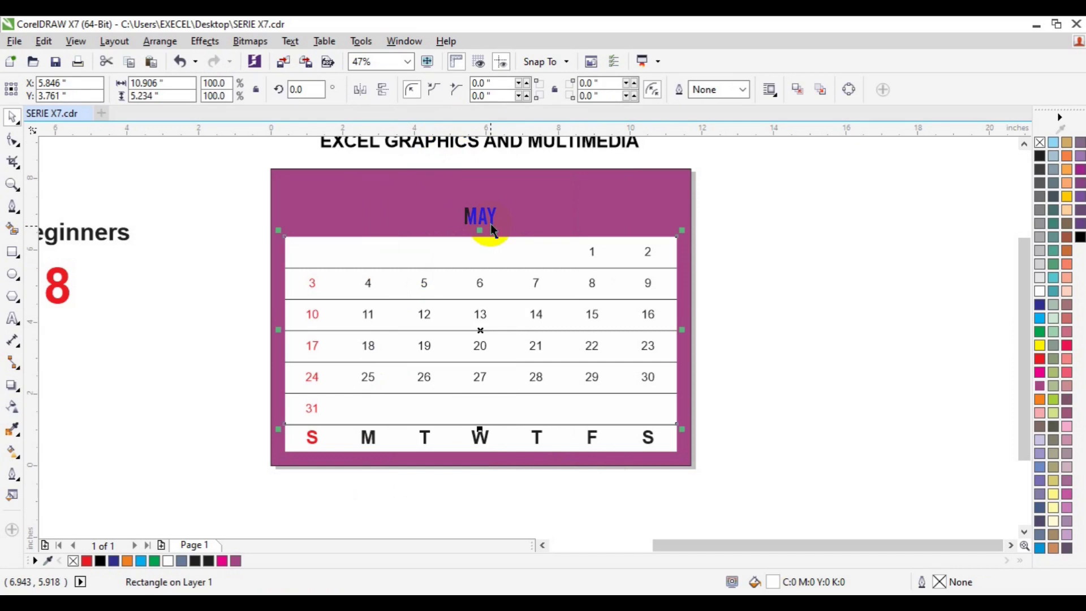
# Change the May title's font to Beauty and the Beast
pyautogui.click(484, 217)
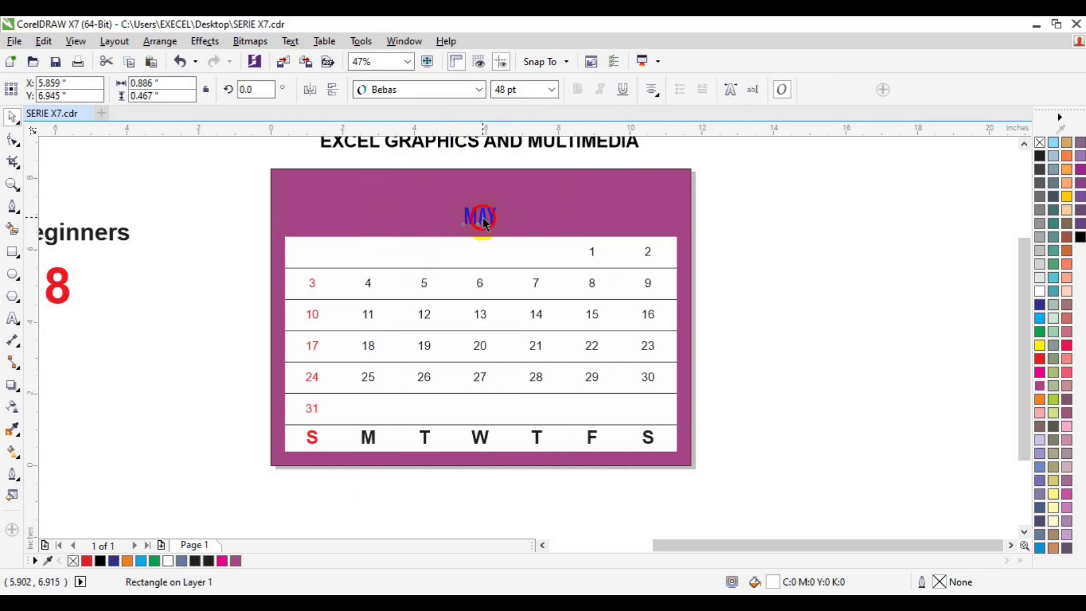
pyautogui.click(479, 92)
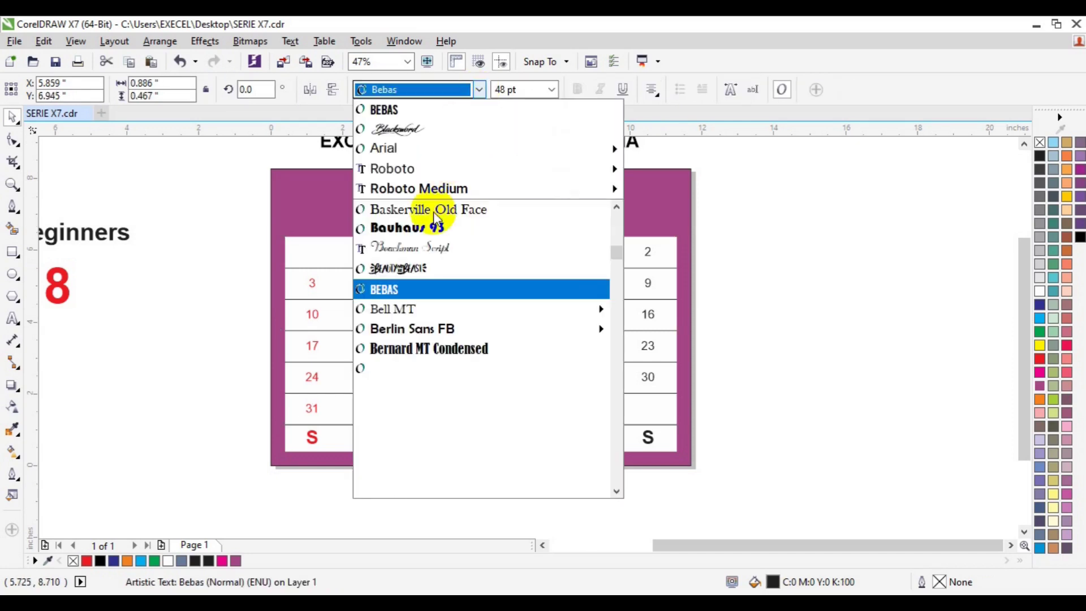
pyautogui.click(413, 272)
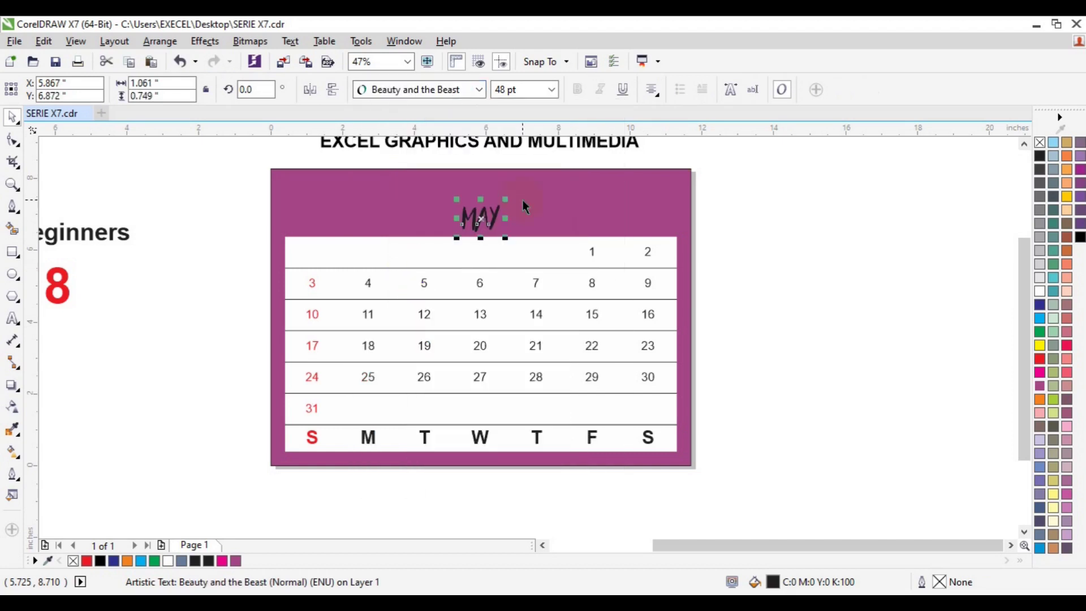
# Delete the white background rectangles behind the date grid and the weekday letters
pyautogui.click(379, 244)
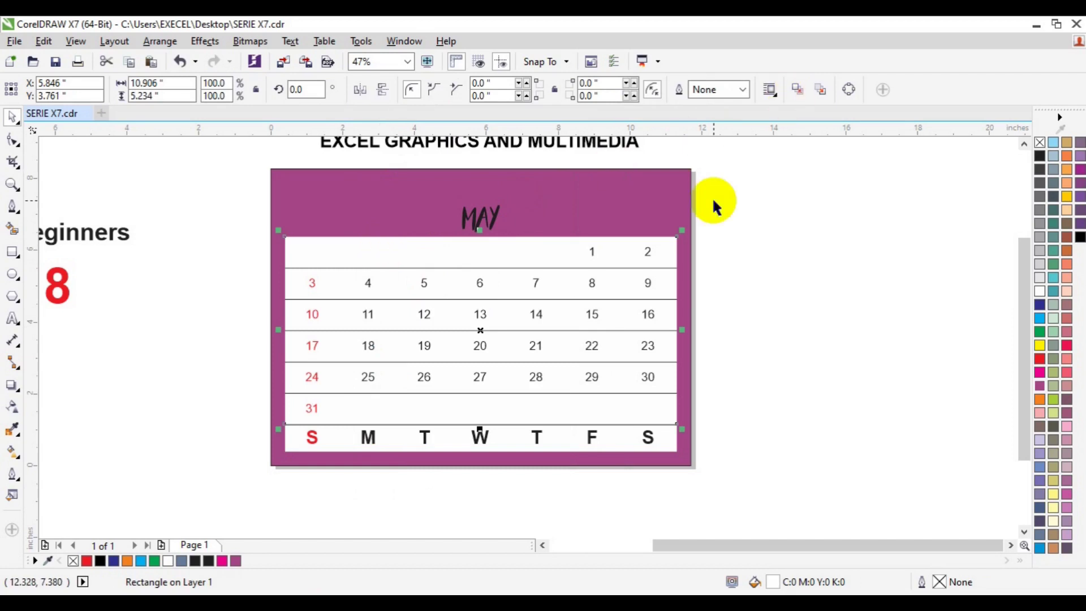
pyautogui.click(785, 250)
pyautogui.click(662, 380)
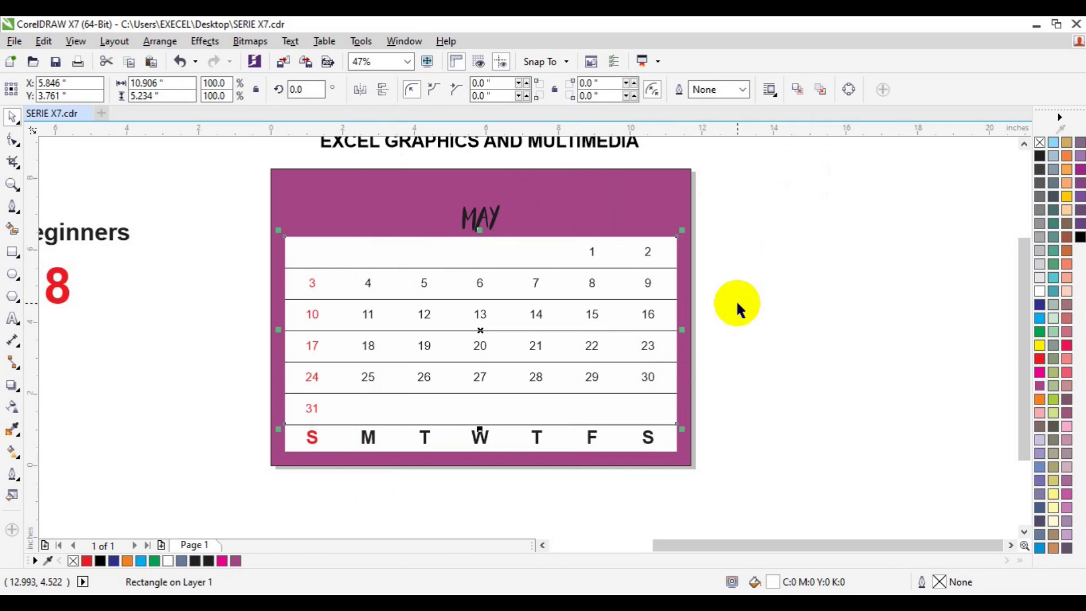
pyautogui.click(711, 273)
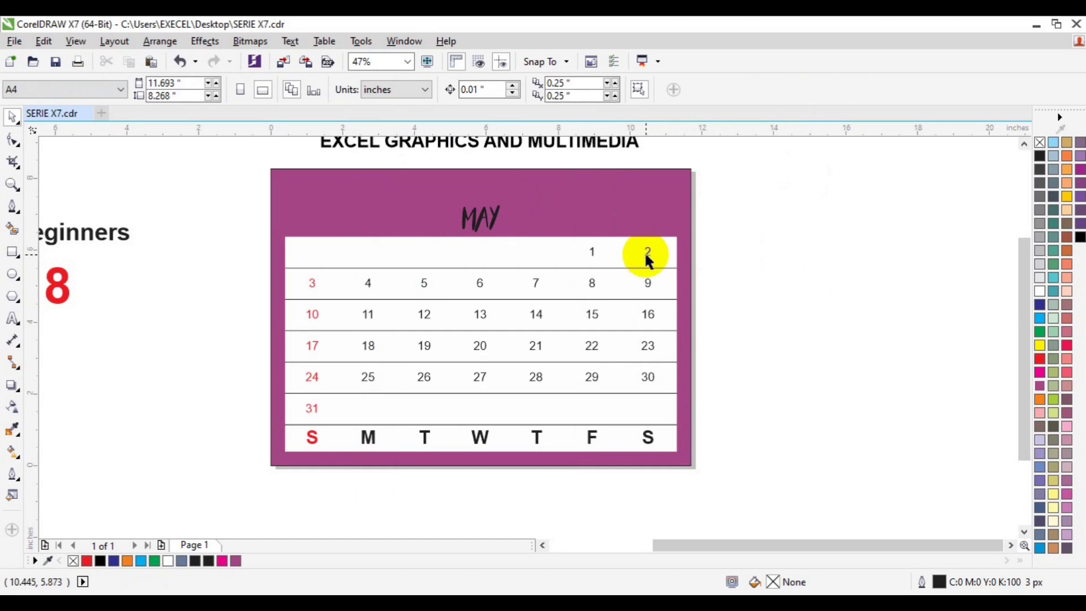
pyautogui.click(646, 253)
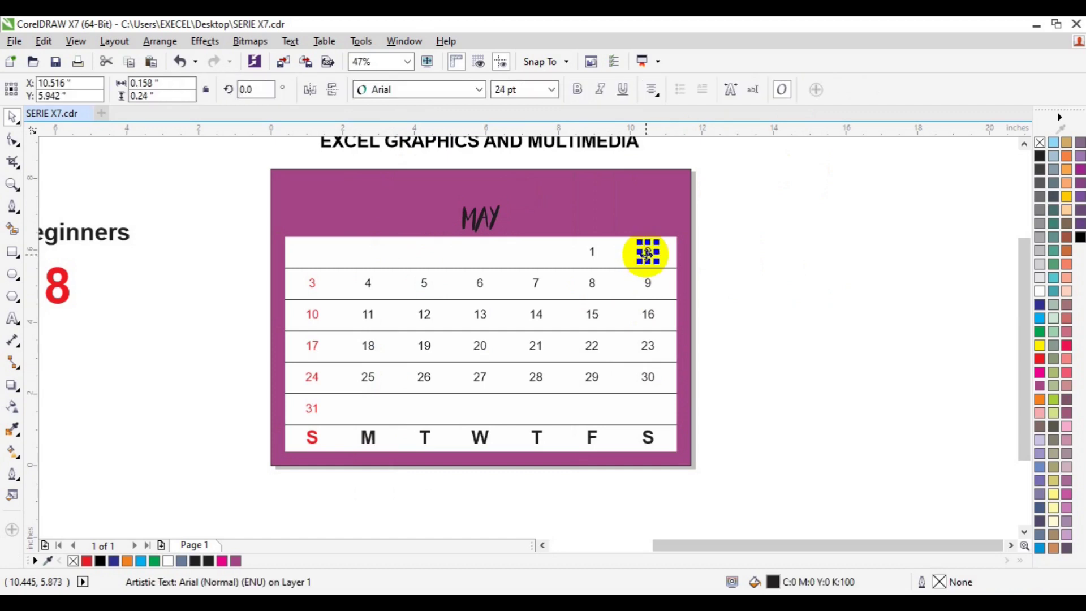
pyautogui.click(570, 256)
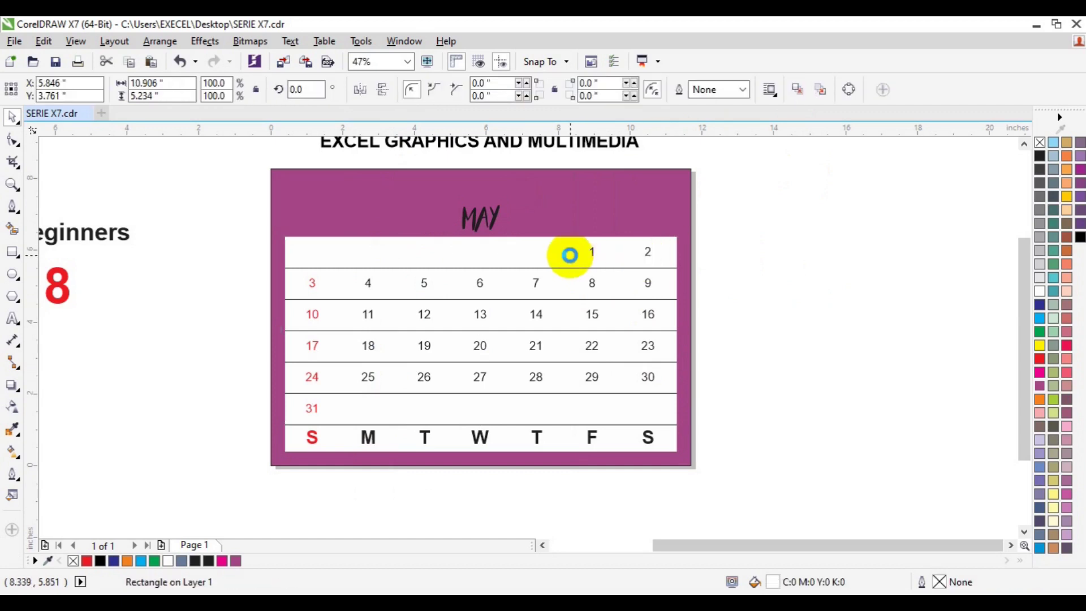
pyautogui.press('Delete')
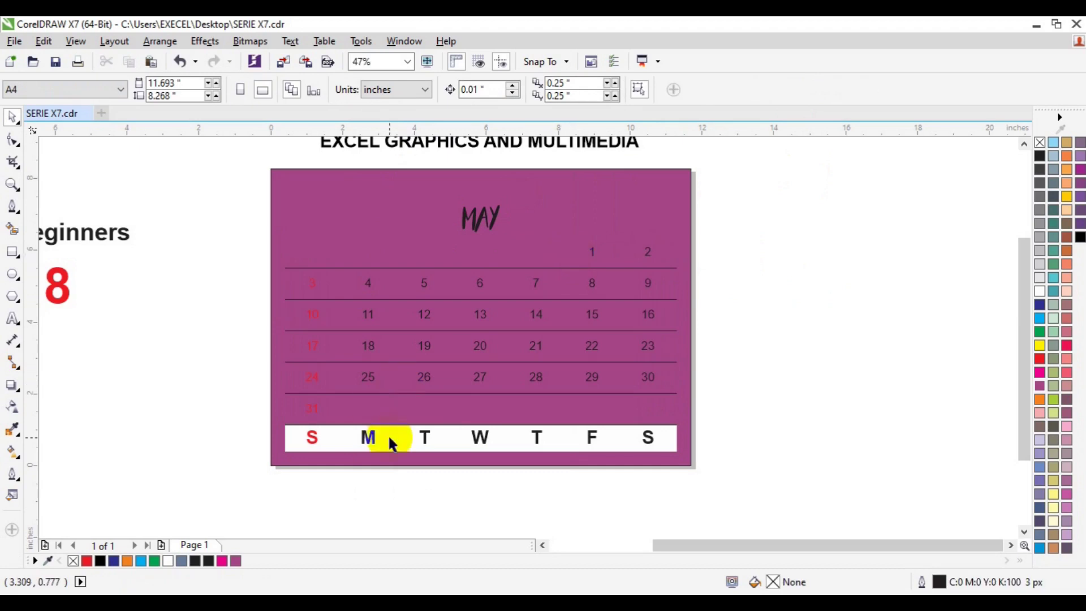
pyautogui.click(389, 438)
pyautogui.press('Delete')
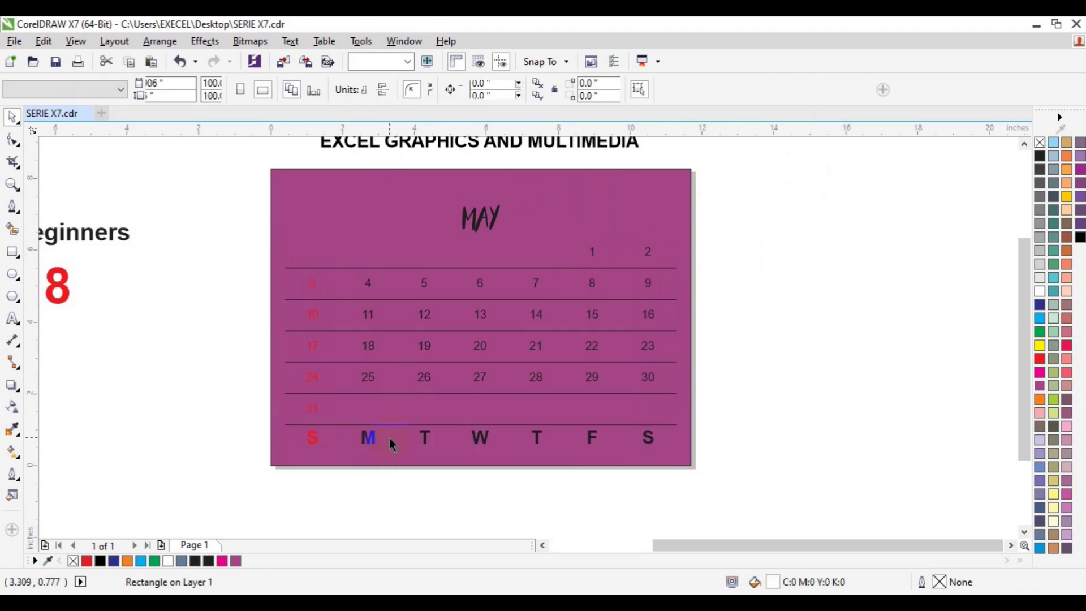
# Fill the May title, the Monday-to-Saturday dates and their weekday letters with white
pyautogui.moveTo(759, 201); pyautogui.dragTo(351, 475)
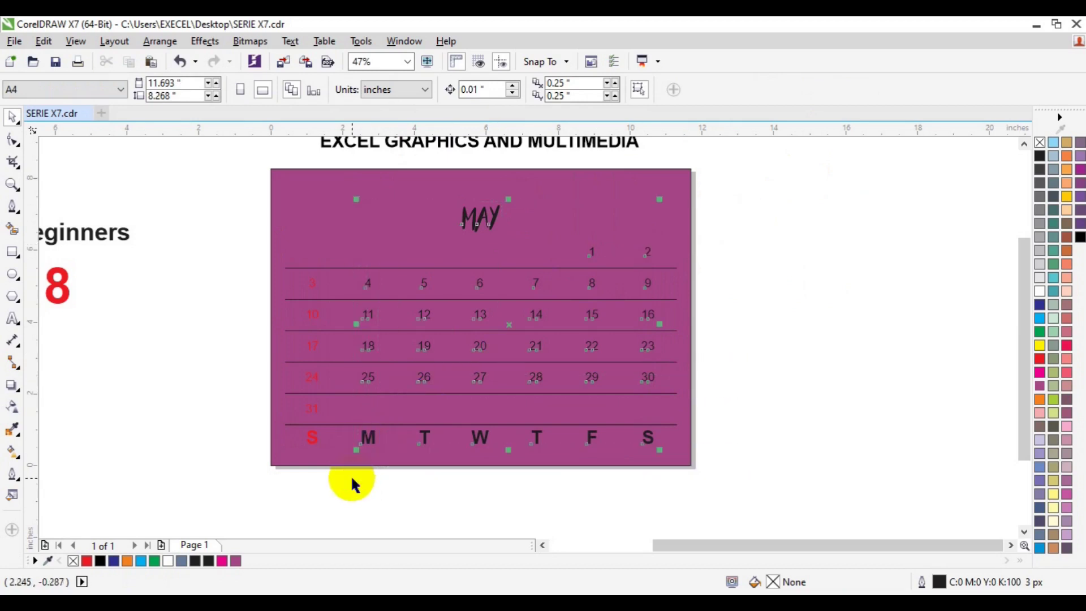
pyautogui.click(1039, 292)
pyautogui.click(759, 312)
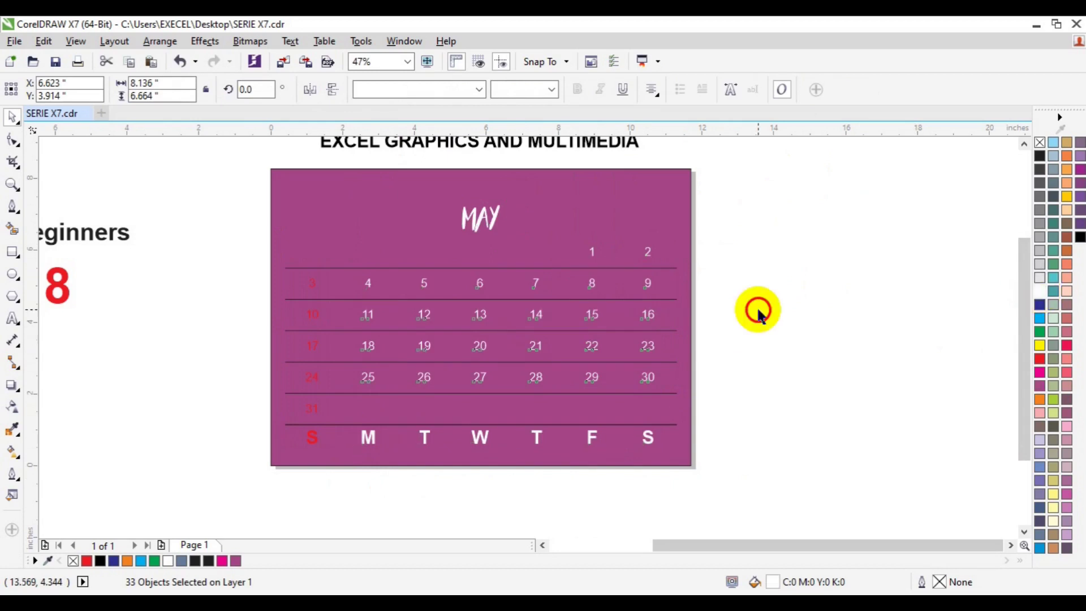
# Recolour the Sunday dates and their weekday letter S to black (C:0 M:0 Y:0 K:100)
pyautogui.moveTo(247, 225); pyautogui.dragTo(329, 464)
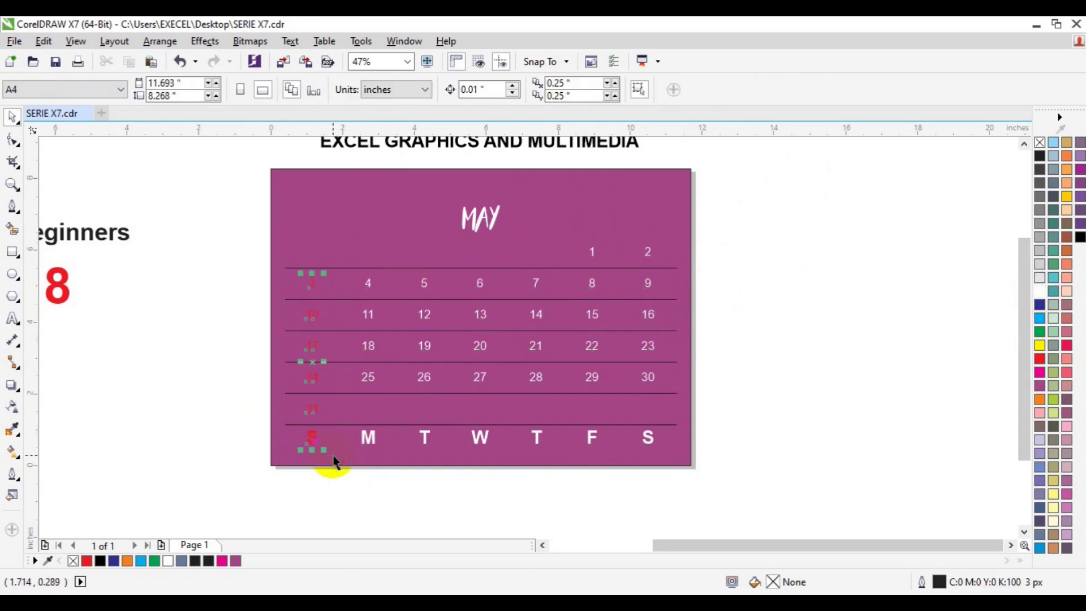
pyautogui.click(1041, 373)
pyautogui.click(1040, 160)
pyautogui.click(827, 291)
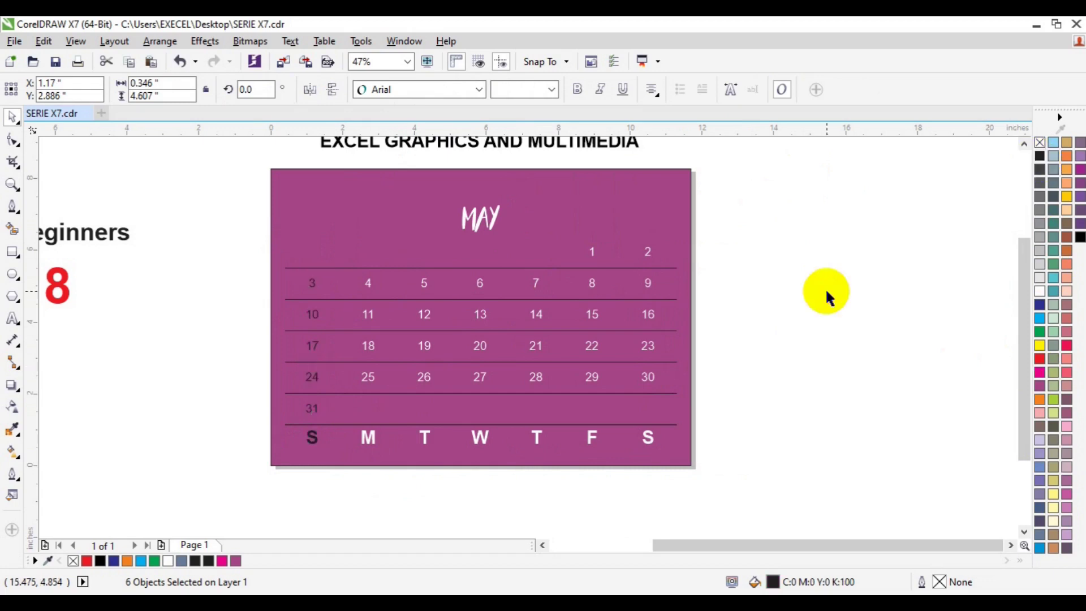
pyautogui.click(882, 273)
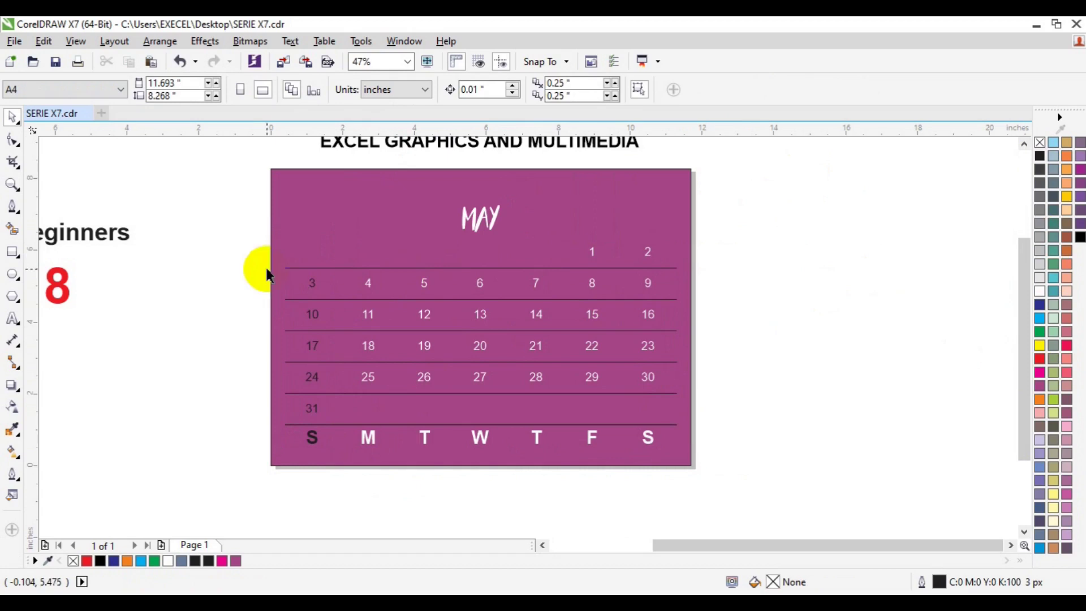
# Change the background rectangle's fill to cyan (C:100 M:0 Y:0 K:0) and view the finished calendar as a whole
pyautogui.click(308, 221)
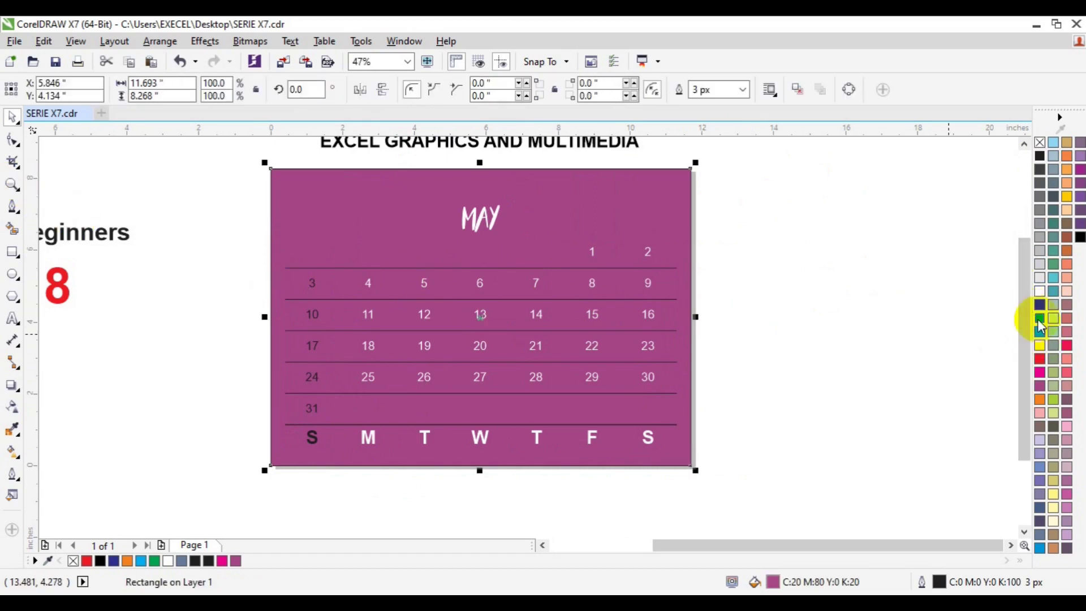
pyautogui.click(1040, 327)
pyautogui.click(909, 388)
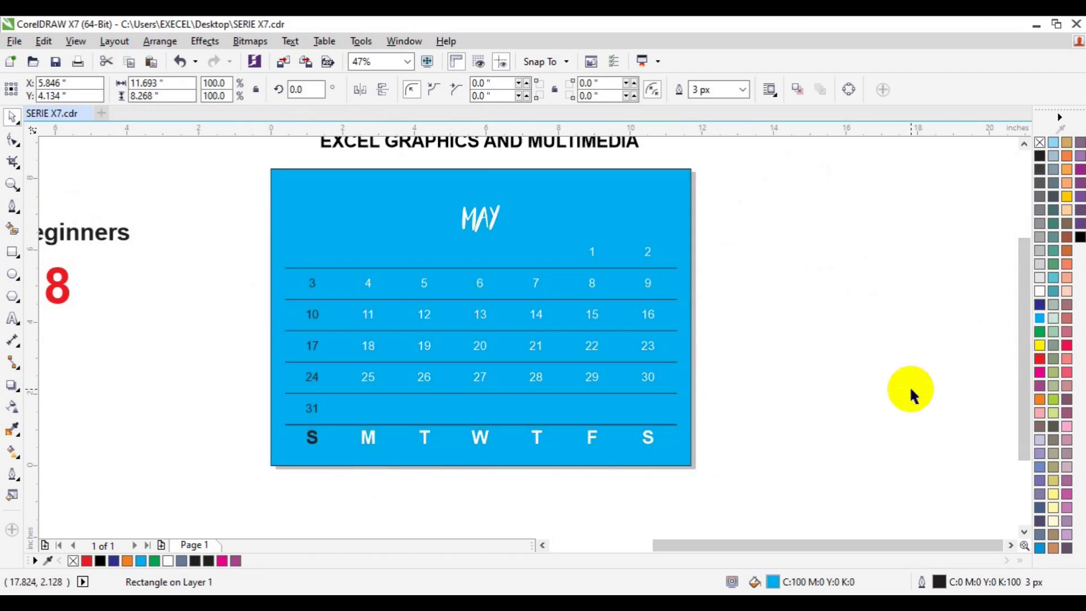
pyautogui.click(12, 185)
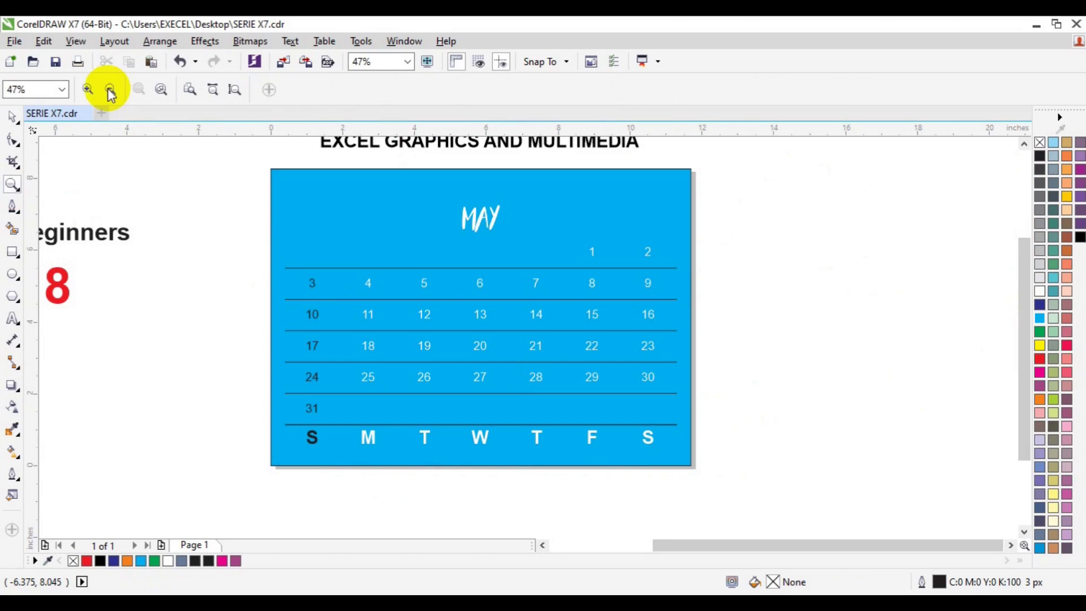
pyautogui.click(111, 89)
pyautogui.click(12, 116)
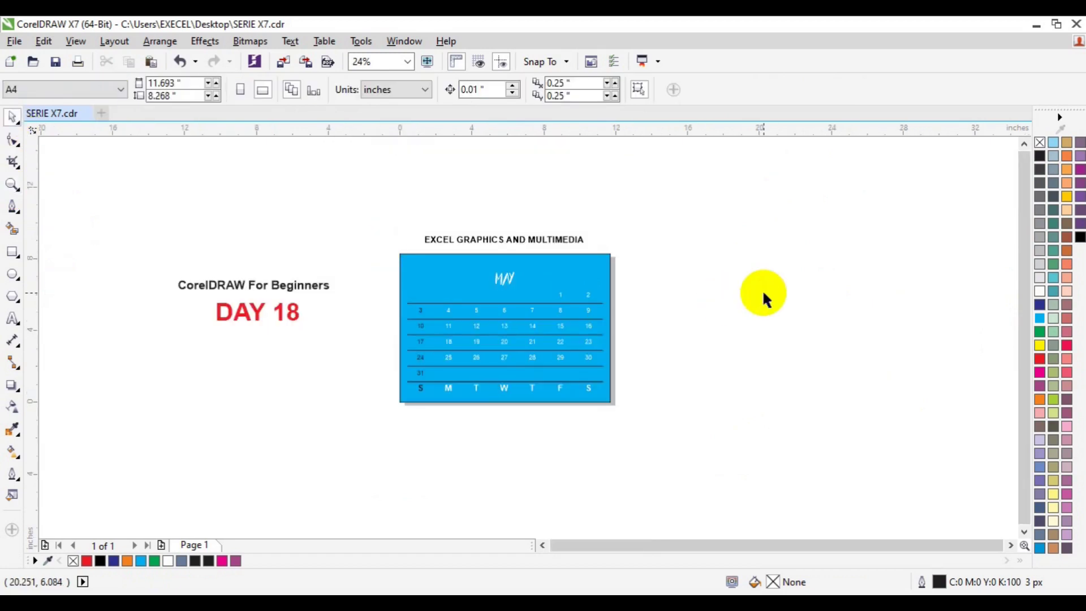